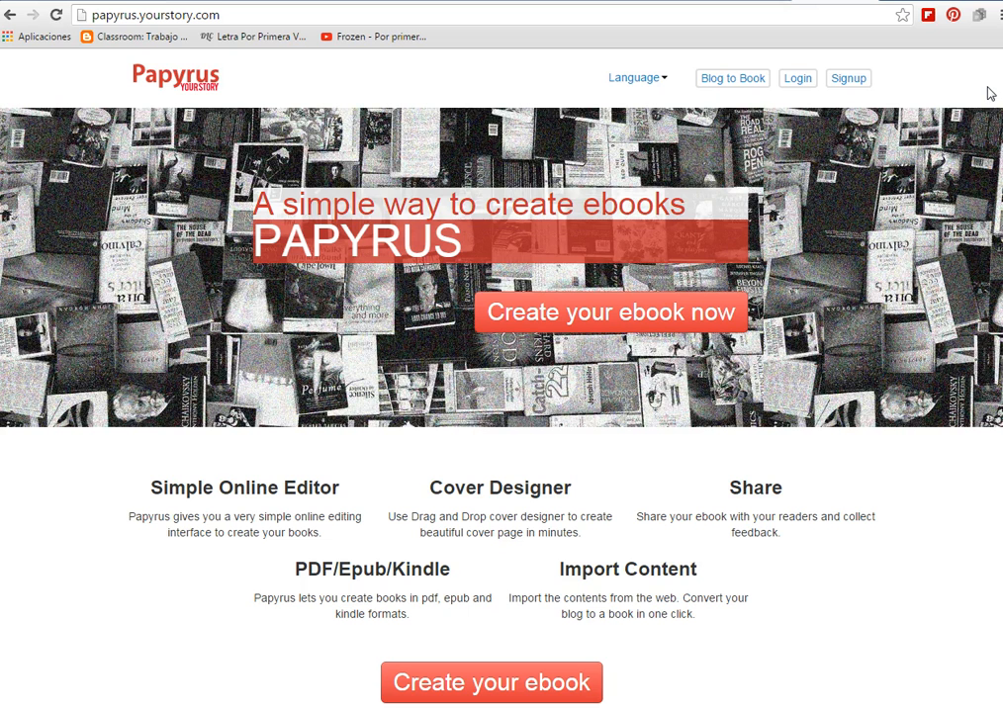
# Log in to the existing account with its e-mail address and password
pyautogui.click(801, 80)
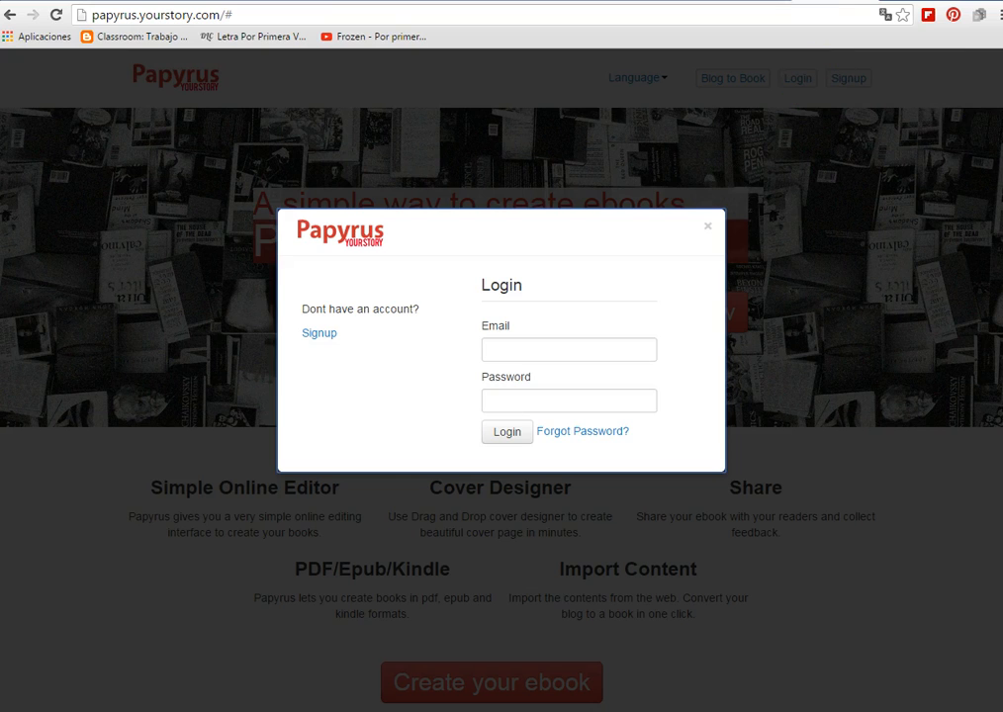
pyautogui.click(534, 351)
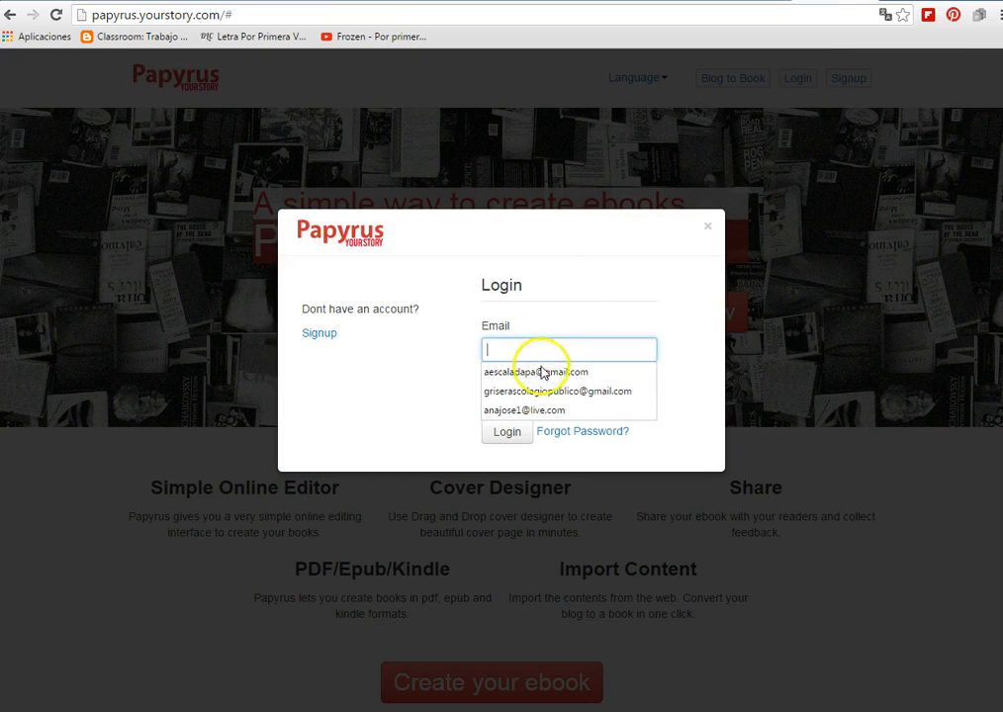
pyautogui.click(542, 371)
pyautogui.click(546, 401)
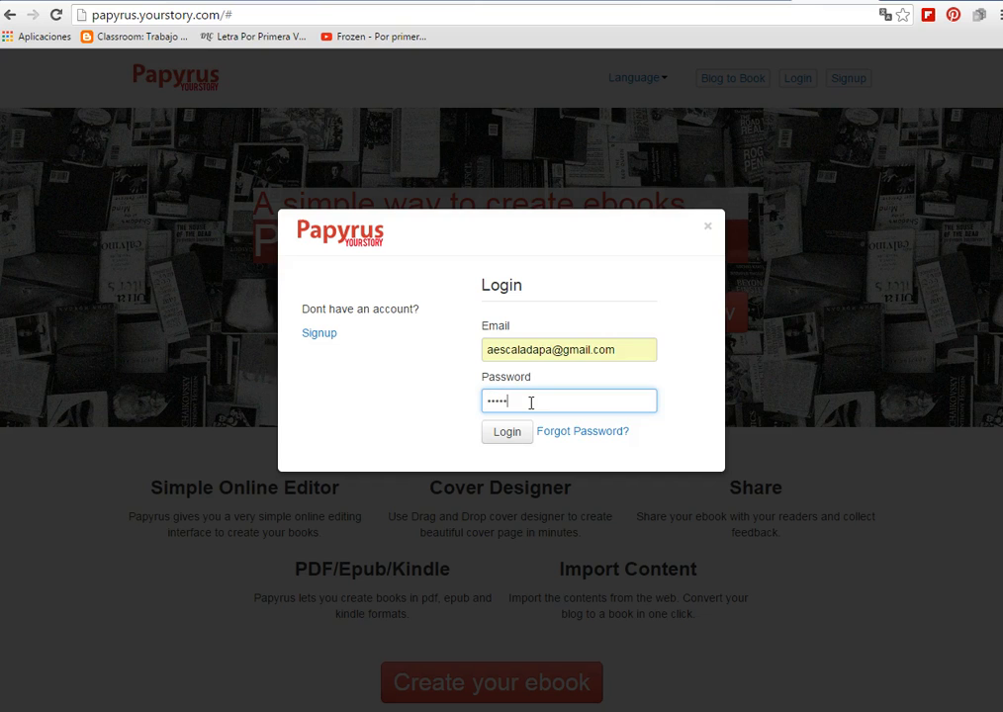
pyautogui.click(509, 433)
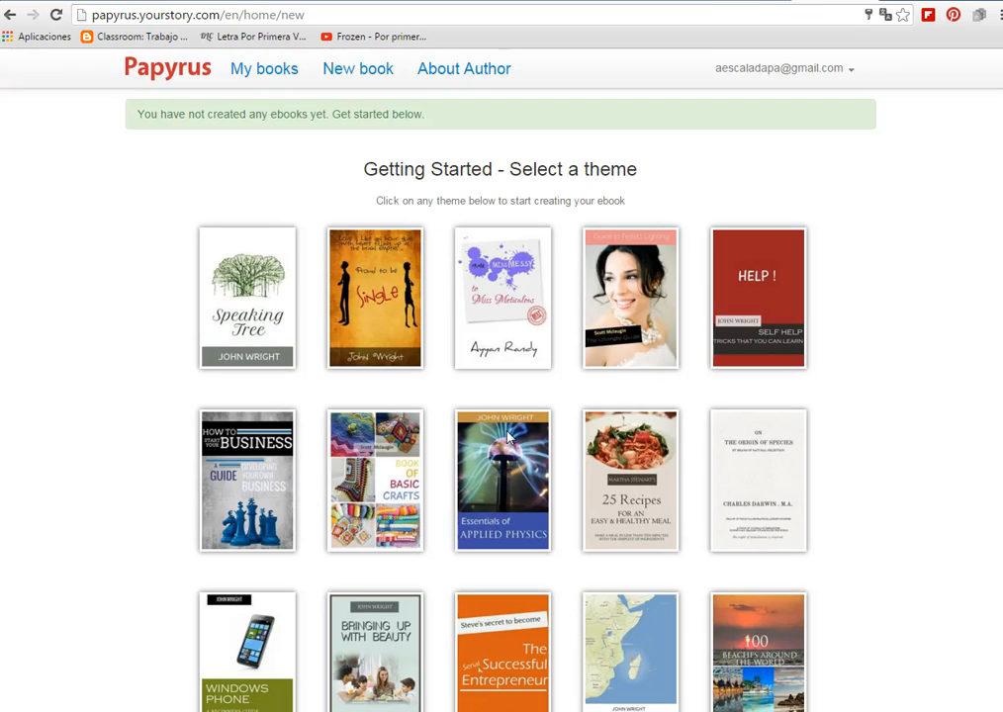
# Start a new book from the orange "The Successful Entrepreneur" theme and name it "Froga/prueba para libros"
pyautogui.click(354, 71)
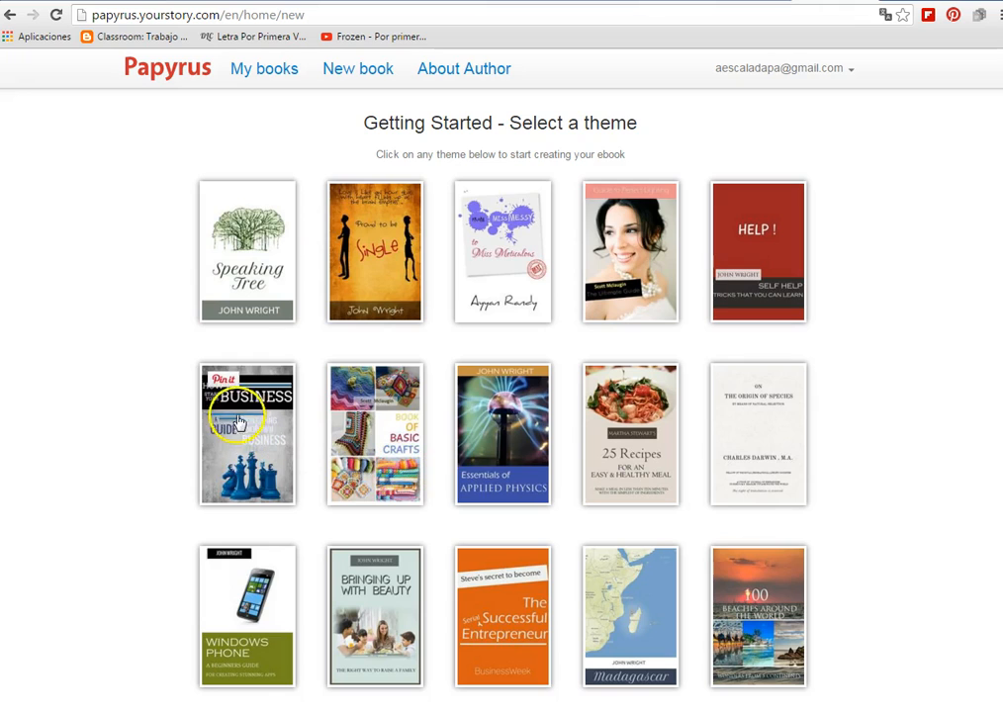
pyautogui.click(513, 600)
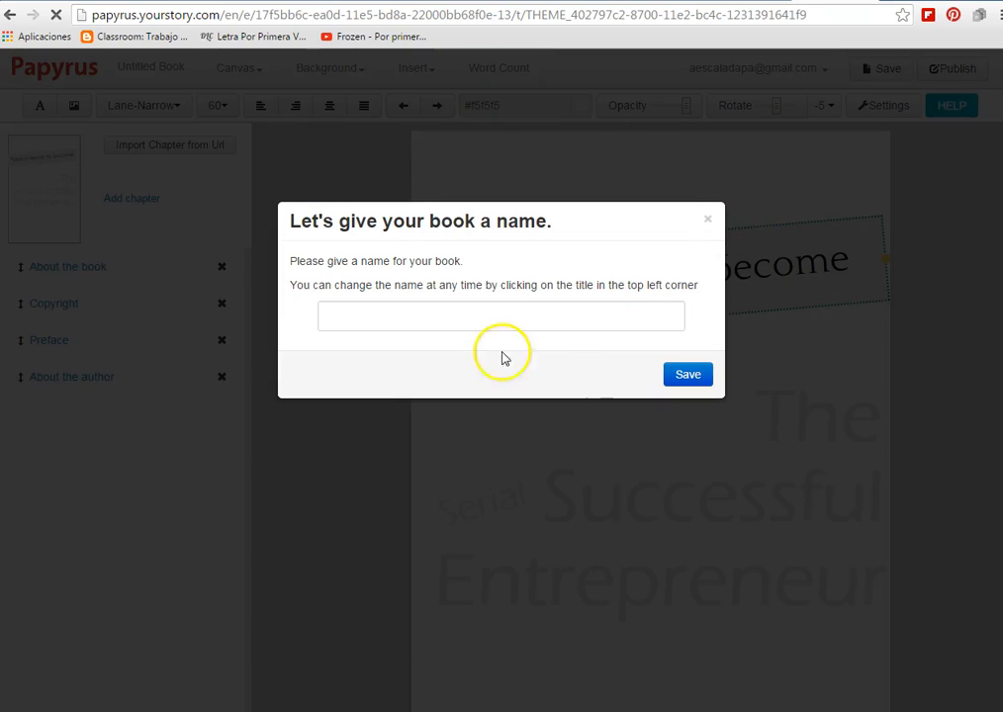
pyautogui.click(441, 318)
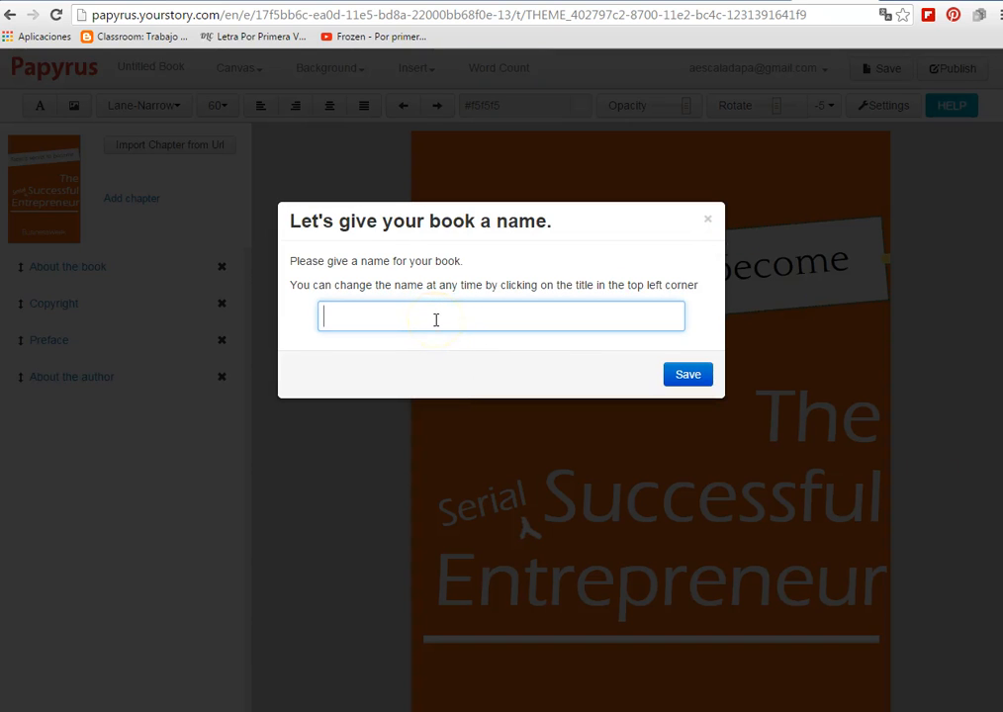
pyautogui.write('Frog')
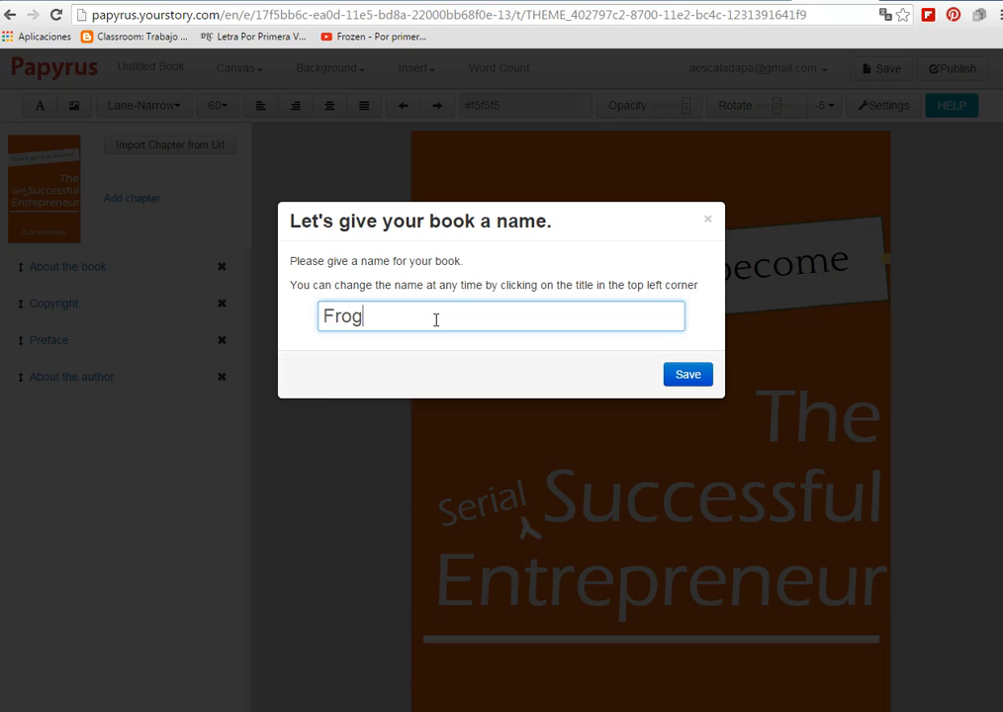
pyautogui.write('a/prueba para libros')
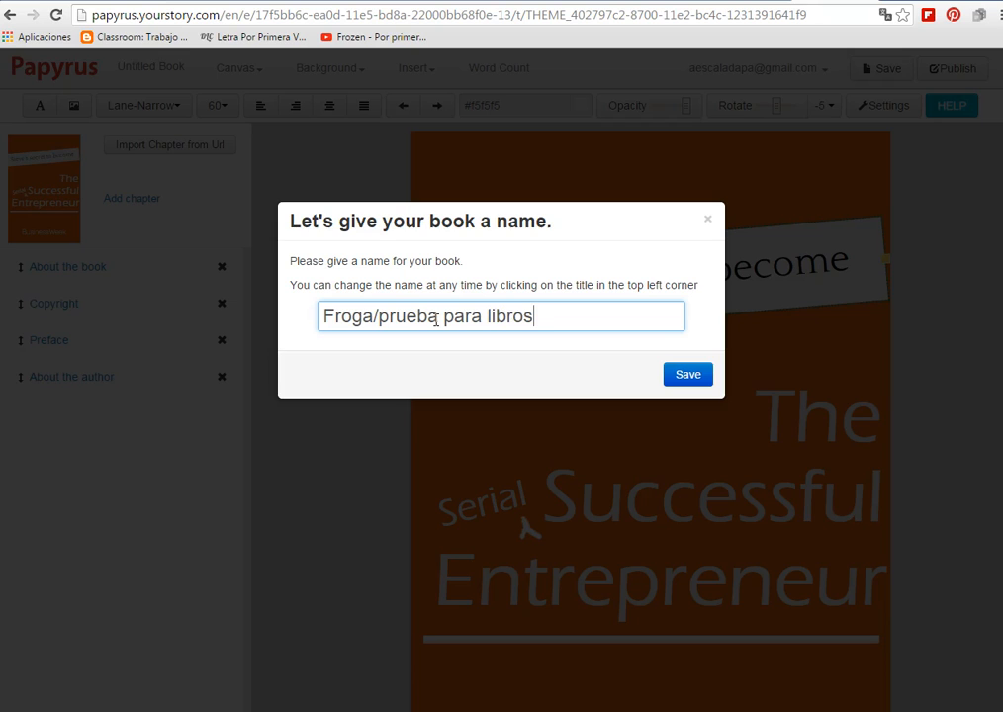
pyautogui.click(684, 372)
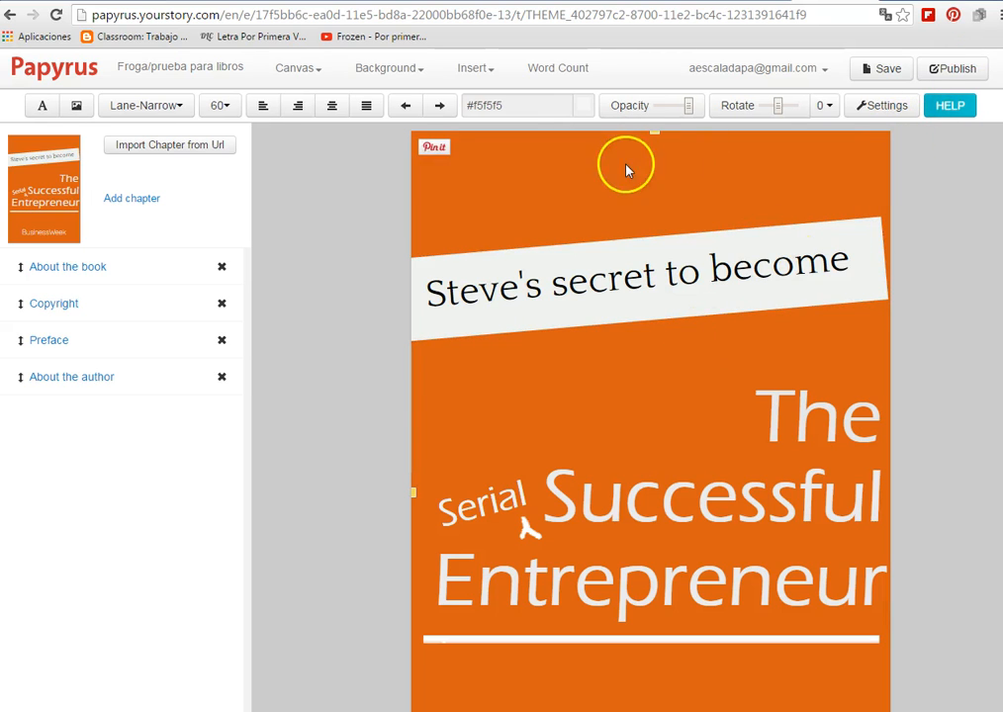
pyautogui.doubleClick(726, 270)
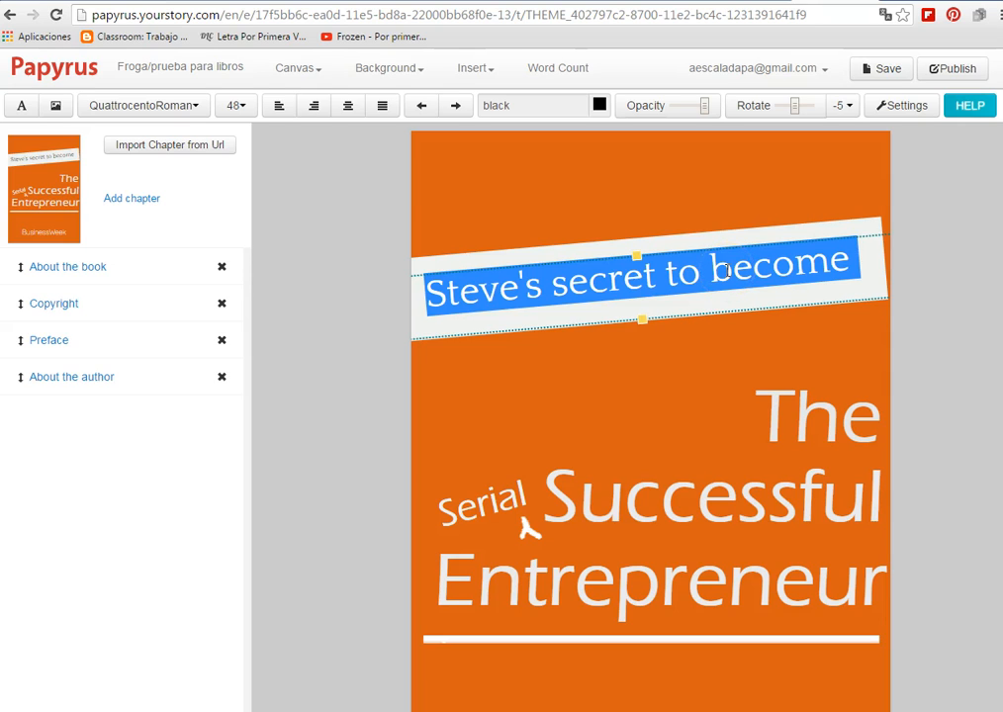
pyautogui.click(723, 269)
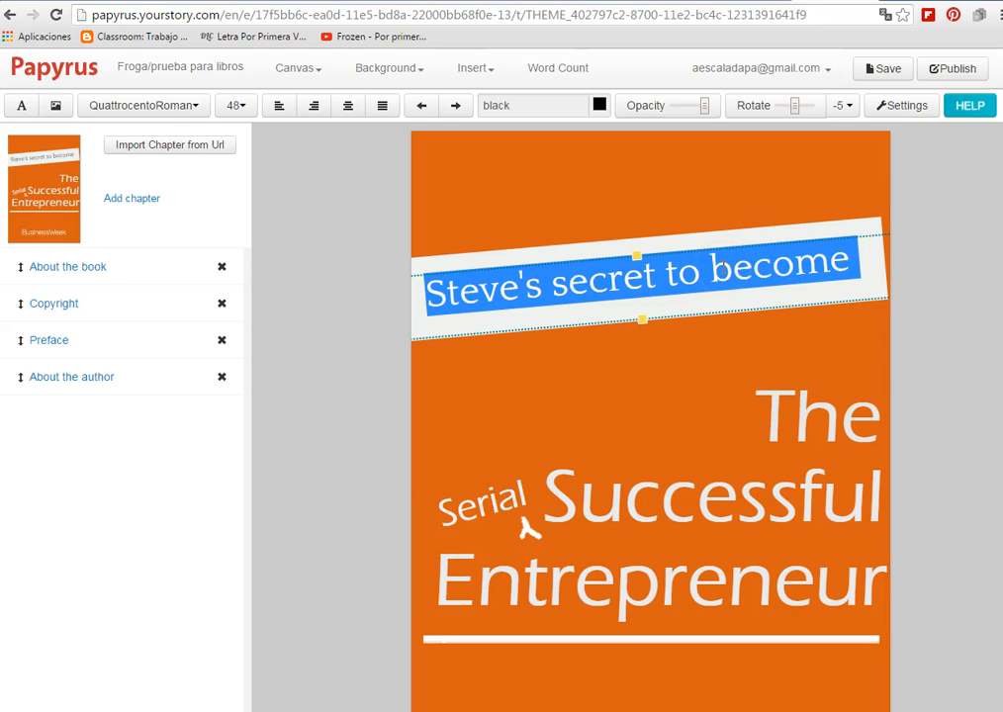
# Open the "About the book" chapter and replace its heading with "Prueba de libros"
pyautogui.click(82, 270)
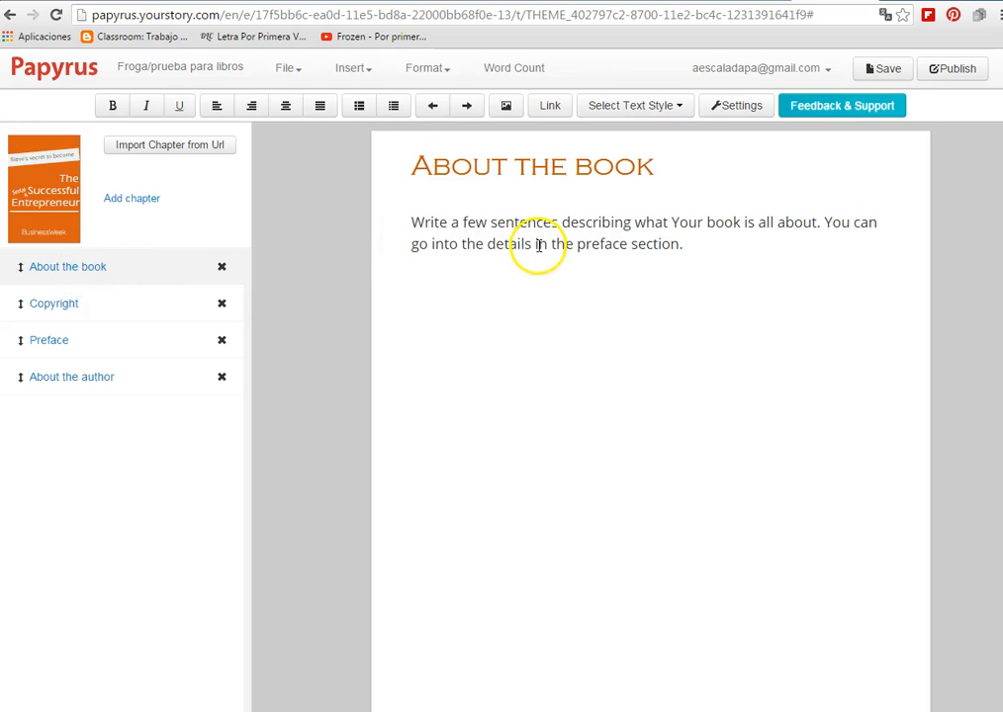
pyautogui.doubleClick(536, 245)
pyautogui.tripleClick(568, 163)
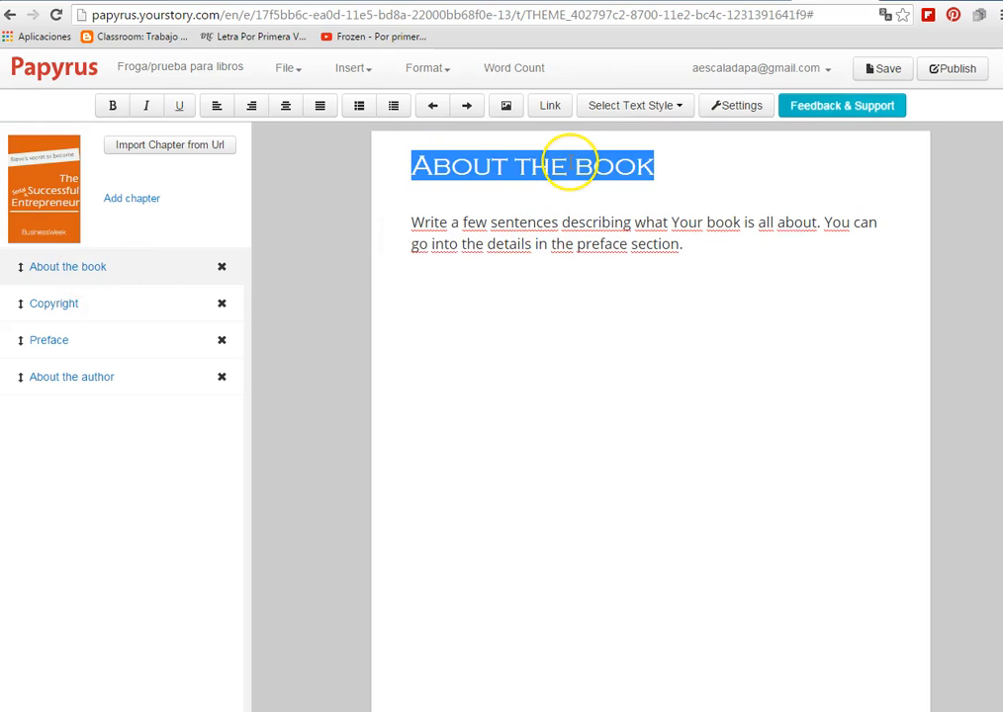
pyautogui.press('BackSpace')
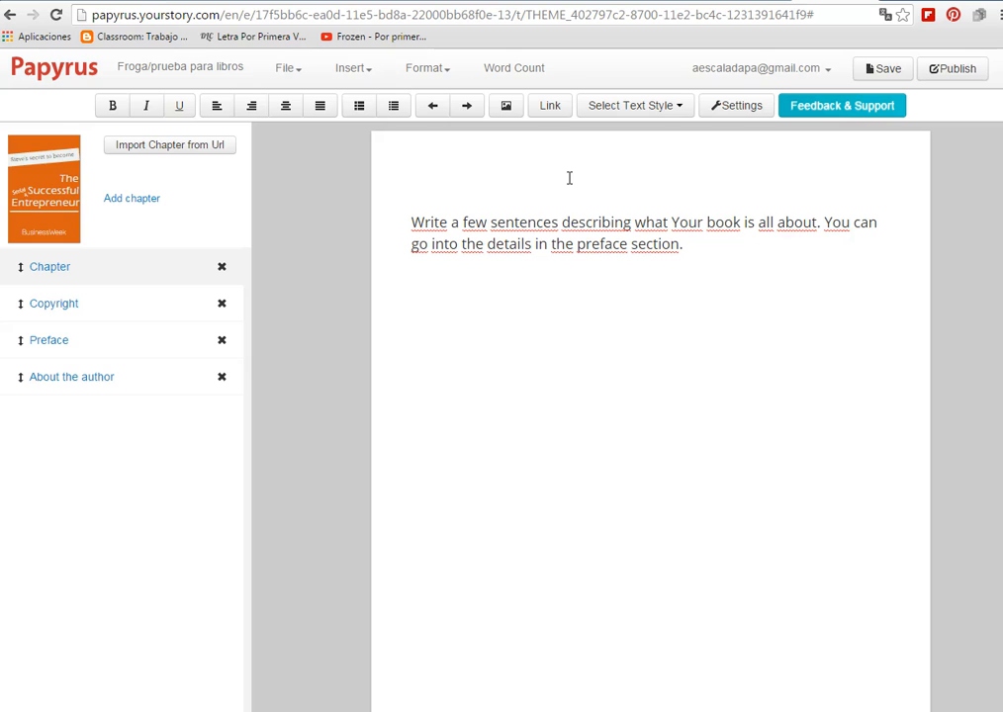
pyautogui.write('Pureba')
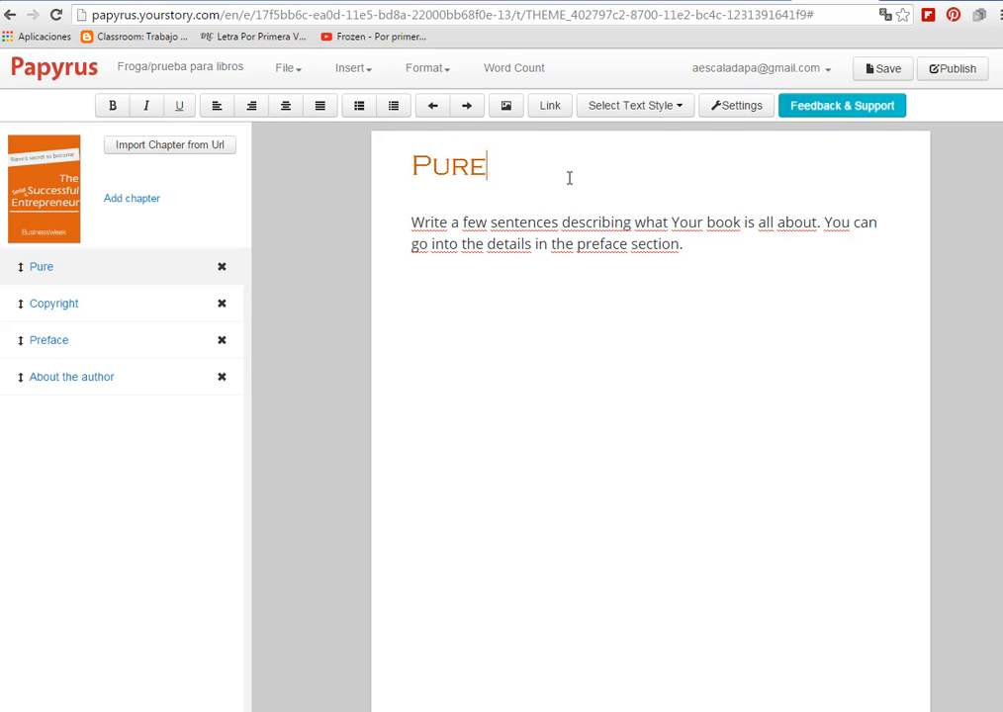
pyautogui.press('BackSpace')
pyautogui.press('BackSpace')
pyautogui.press('BackSpace')
pyautogui.press('BackSpace')
pyautogui.press('BackSpace')
pyautogui.write('rueba de libros')
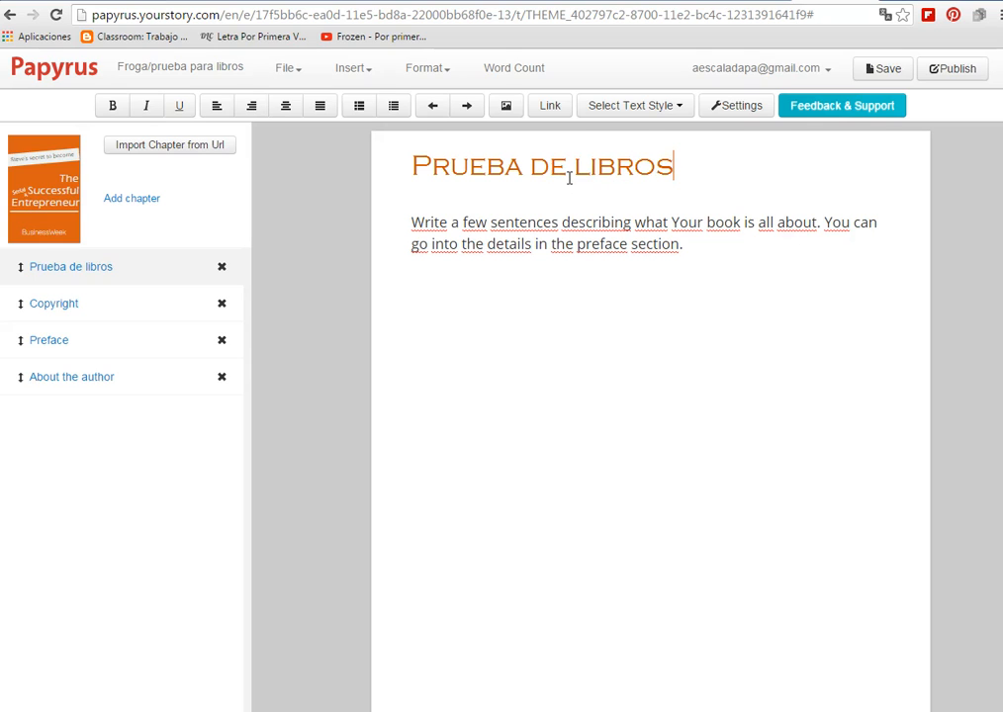
# Replace the chapter's placeholder paragraph with "Hau da liburu digitalak egiteko froga bat."
pyautogui.click(560, 236)
pyautogui.tripleClick(559, 236)
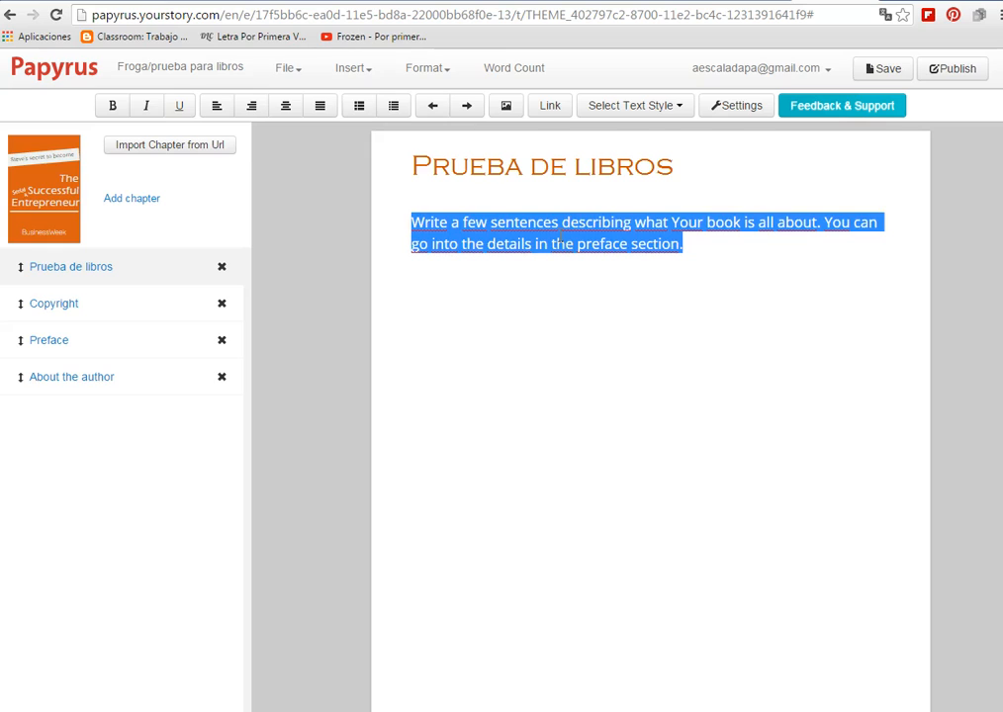
pyautogui.write('hau')
pyautogui.press('BackSpace')
pyautogui.press('BackSpace')
pyautogui.press('BackSpace')
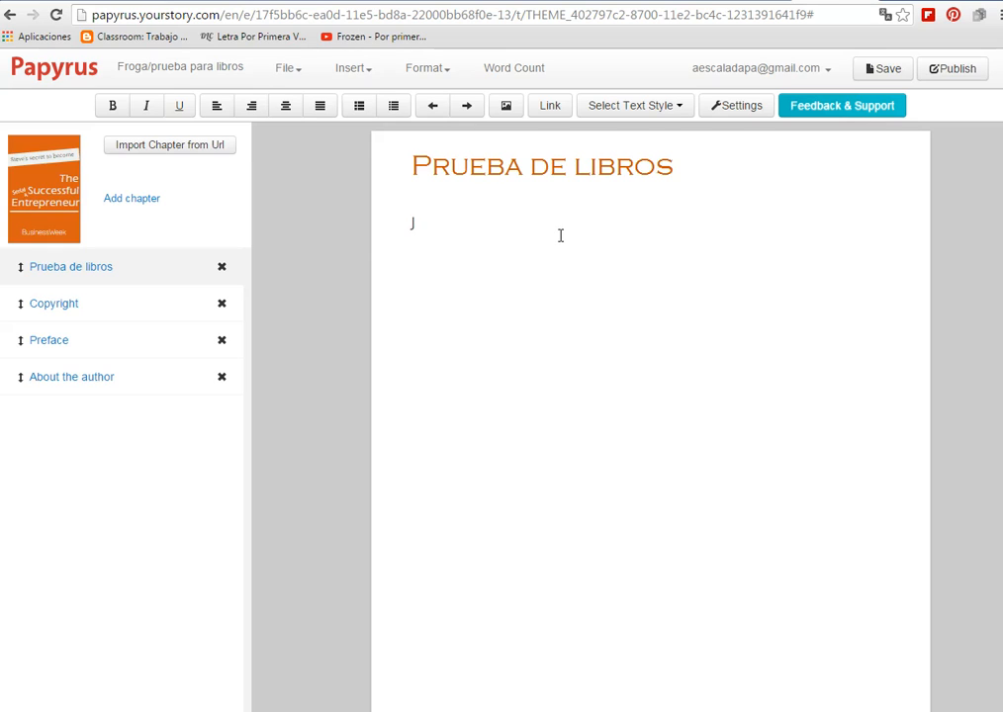
pyautogui.write('Hau da libur')
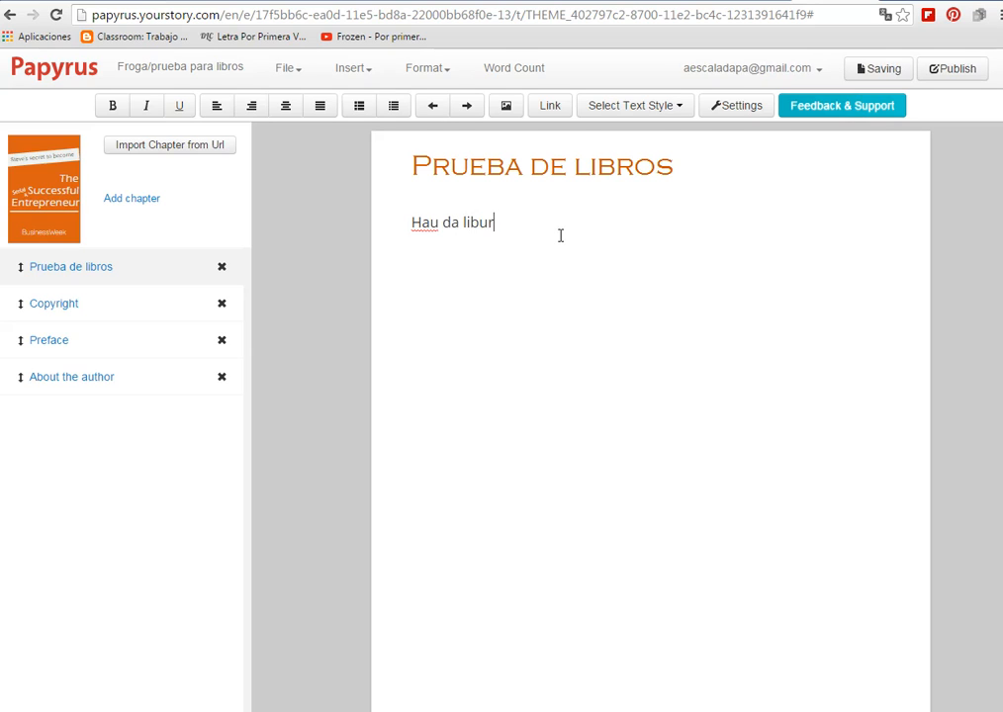
pyautogui.write('u digitalak egiteko for')
pyautogui.write('g')
pyautogui.press('BackSpace')
pyautogui.press('BackSpace')
pyautogui.press('BackSpace')
pyautogui.write('roga')
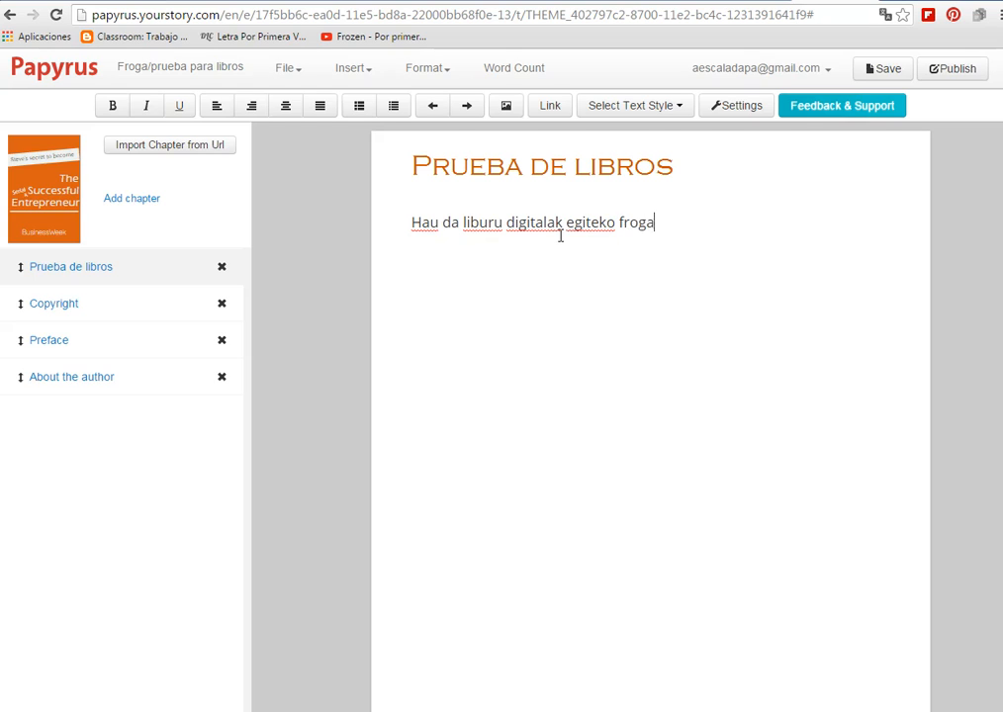
pyautogui.write(' bat.')
# Insert the image "Actividadesparacasa" from the computer's Imágenes library below the chapter's paragraph
pyautogui.click(348, 69)
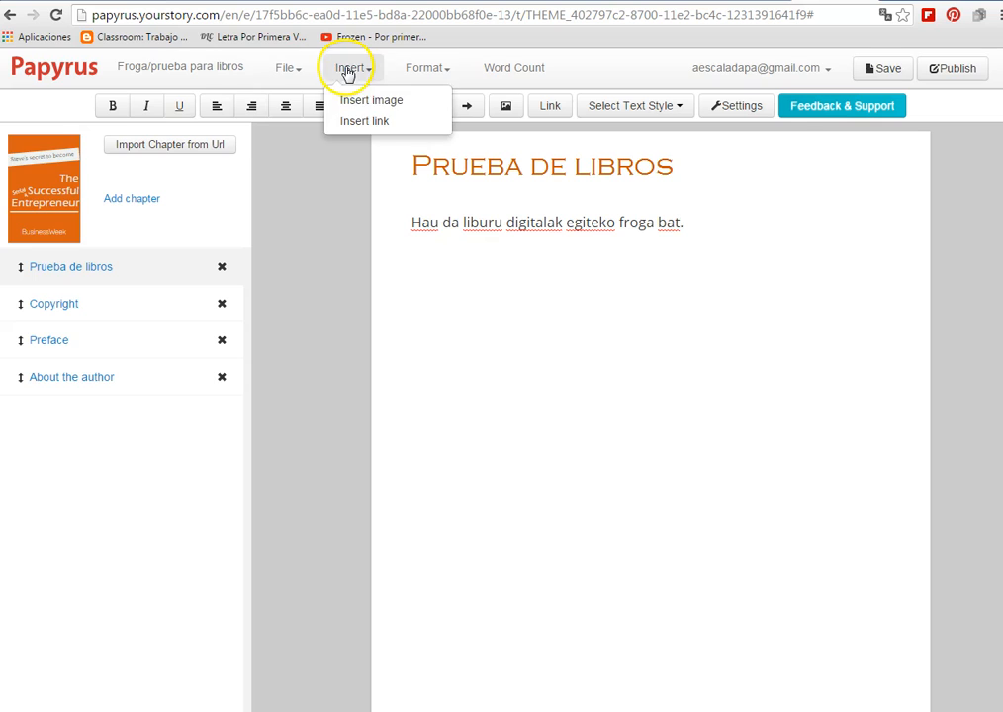
pyautogui.click(358, 98)
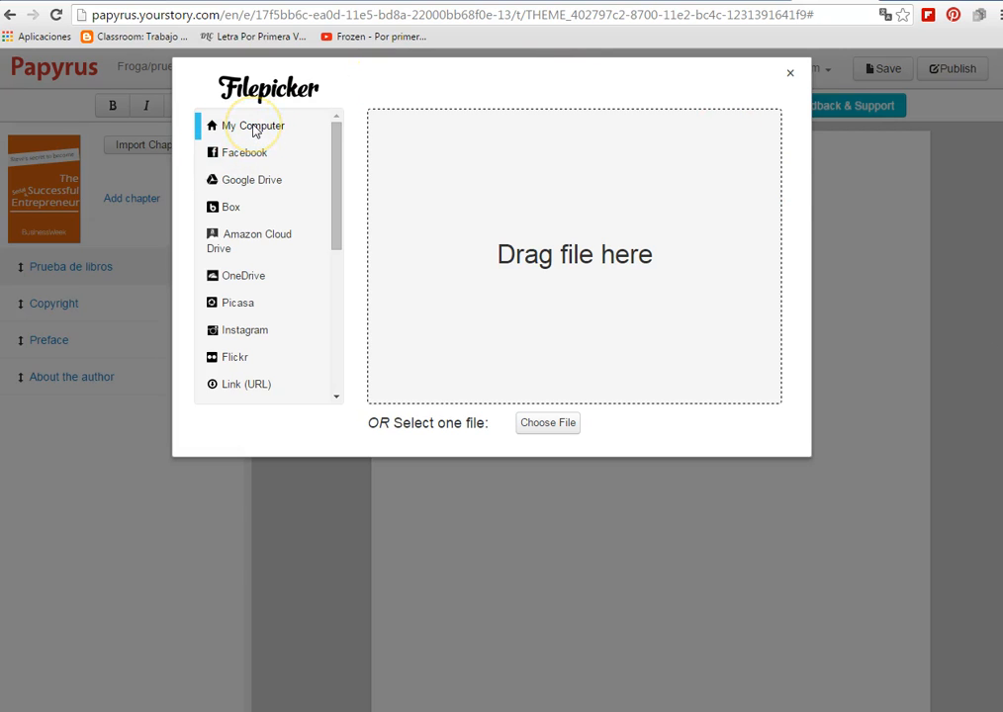
pyautogui.click(560, 429)
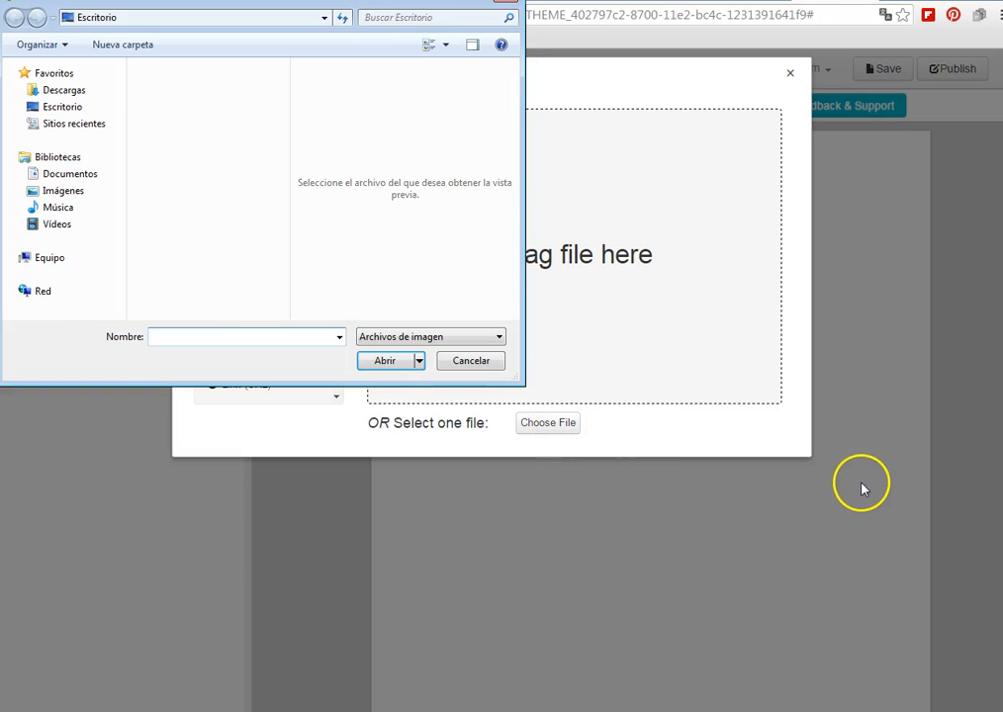
pyautogui.click(63, 190)
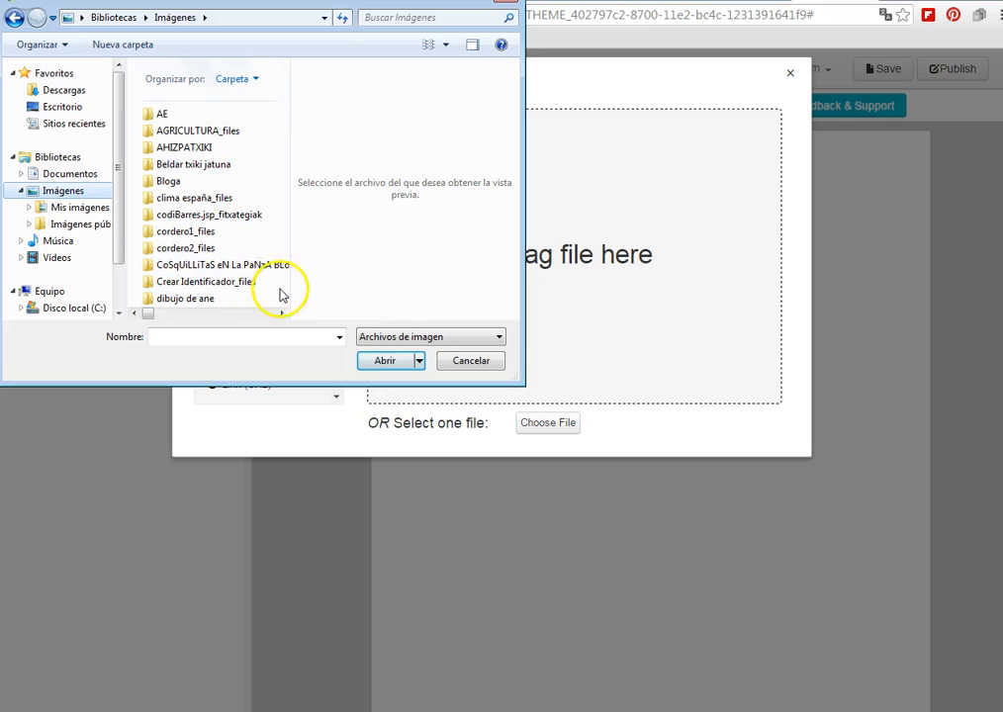
pyautogui.moveTo(282, 314); pyautogui.dragTo(282, 315)
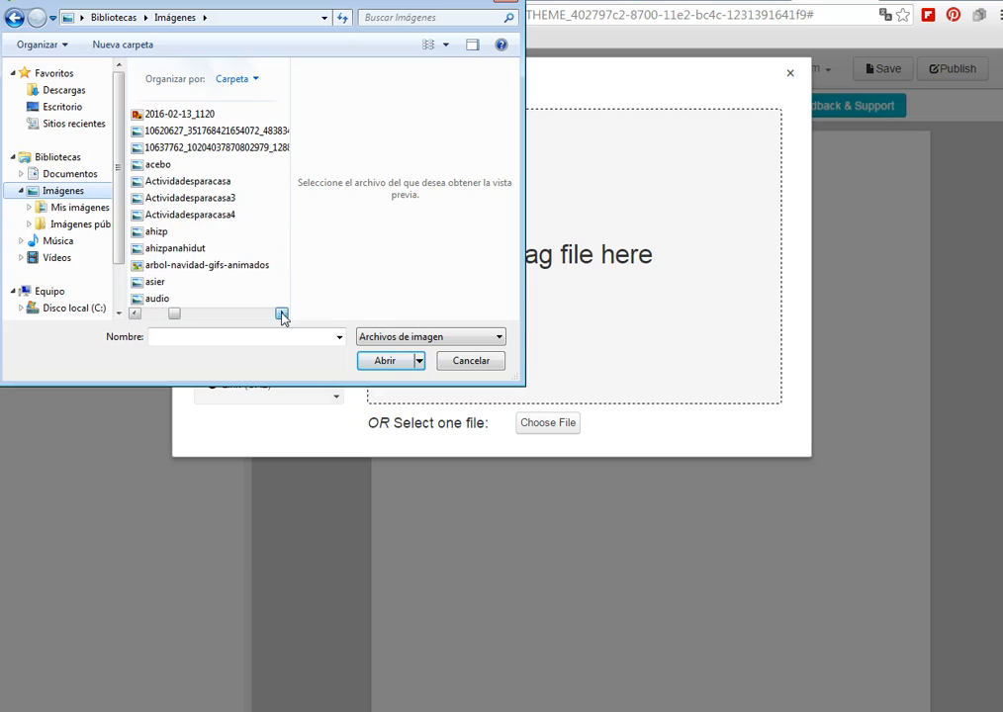
pyautogui.click(207, 184)
pyautogui.click(386, 362)
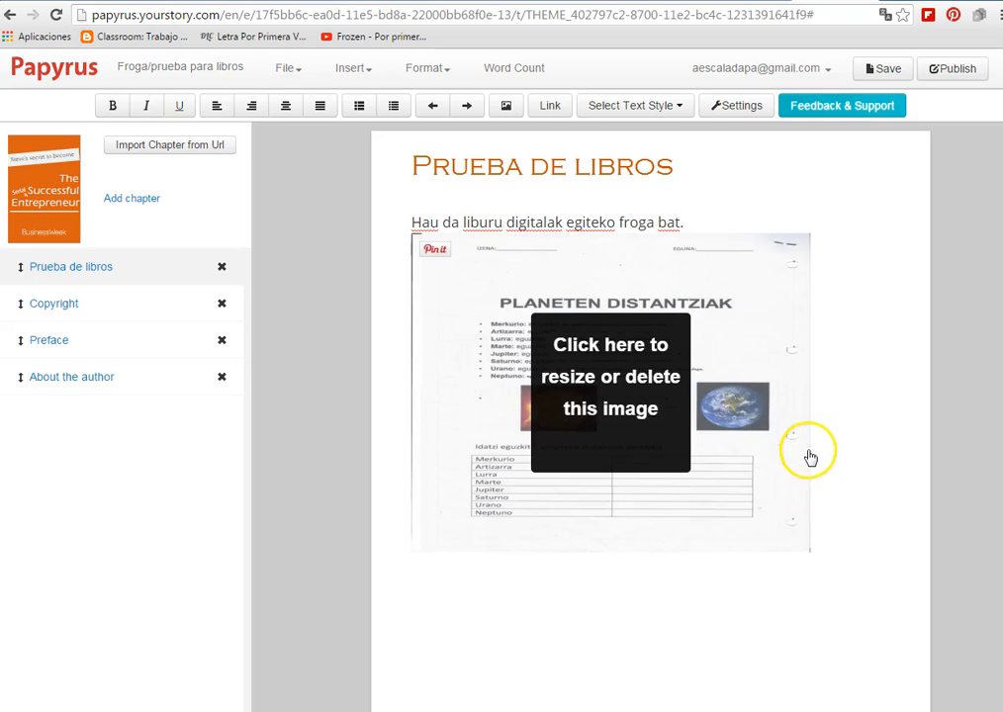
pyautogui.doubleClick(606, 583)
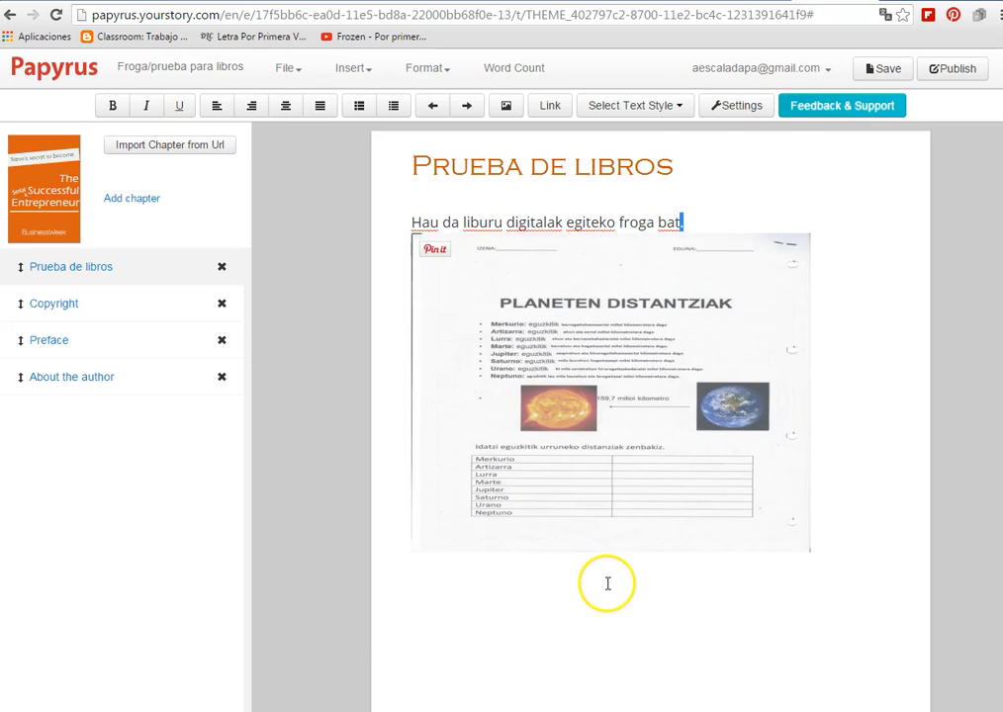
# Delete the Copyright and Preface chapters from the book and save it
pyautogui.click(222, 306)
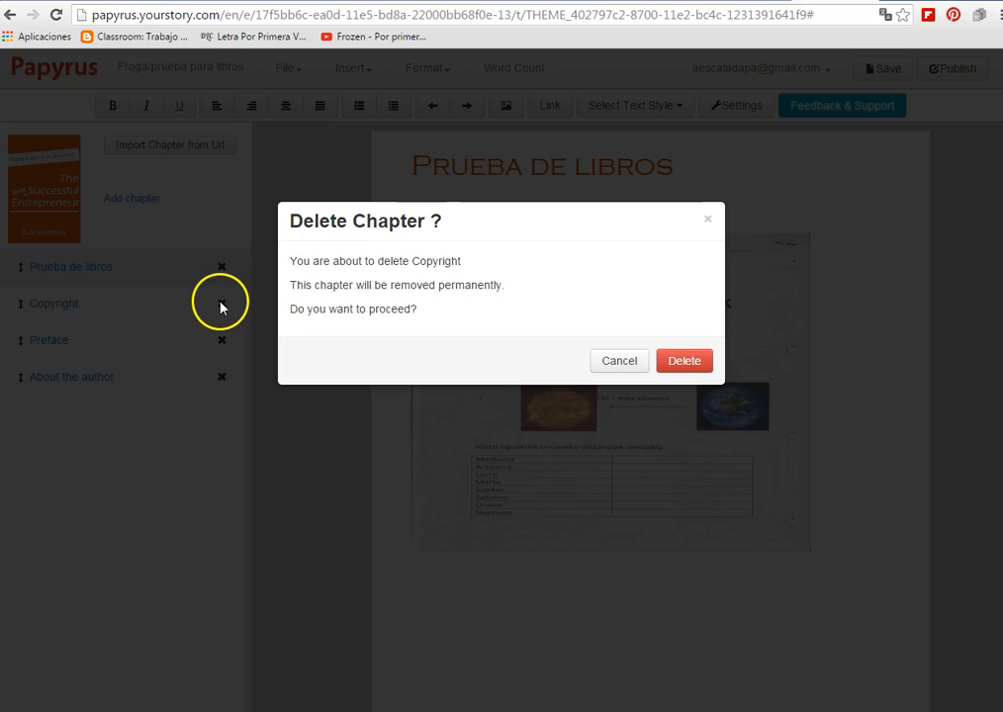
pyautogui.click(700, 364)
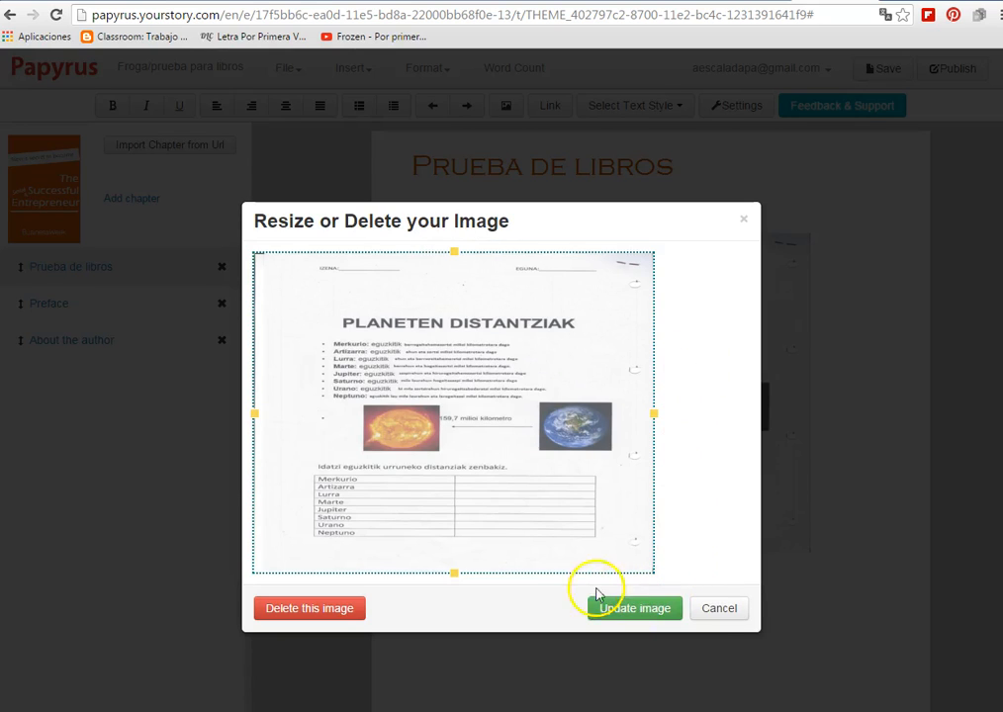
pyautogui.click(729, 610)
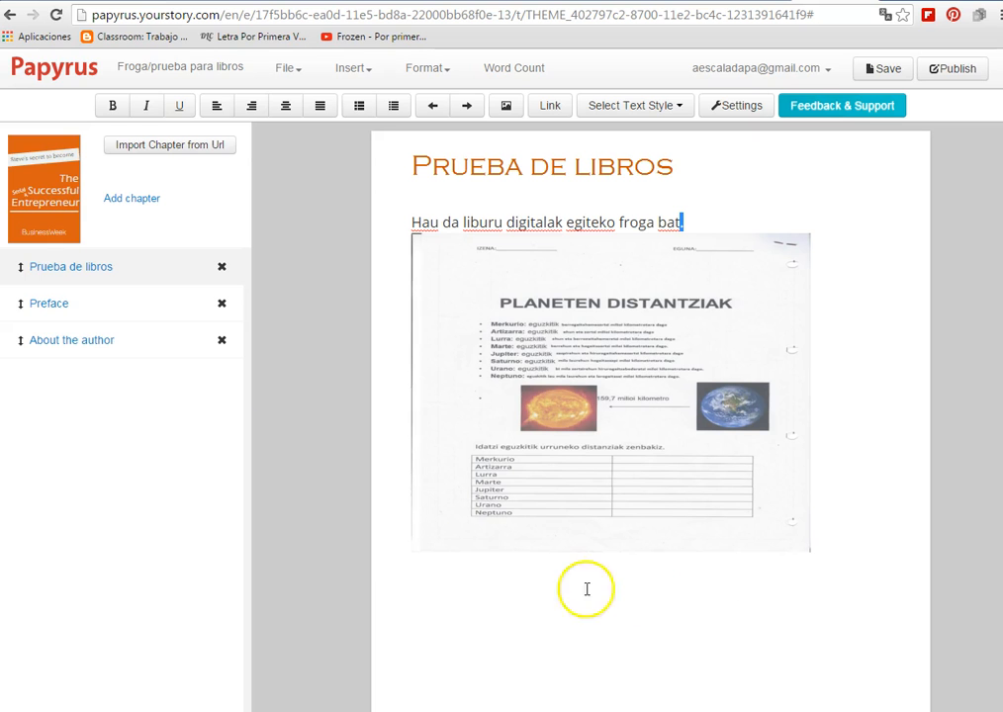
pyautogui.click(222, 306)
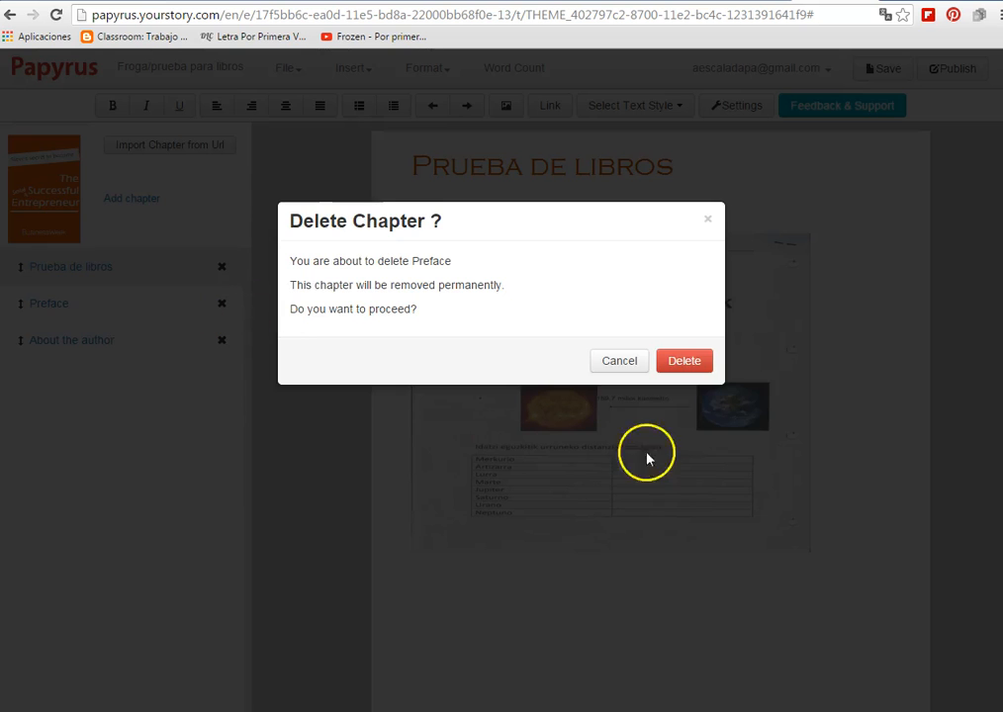
pyautogui.click(694, 362)
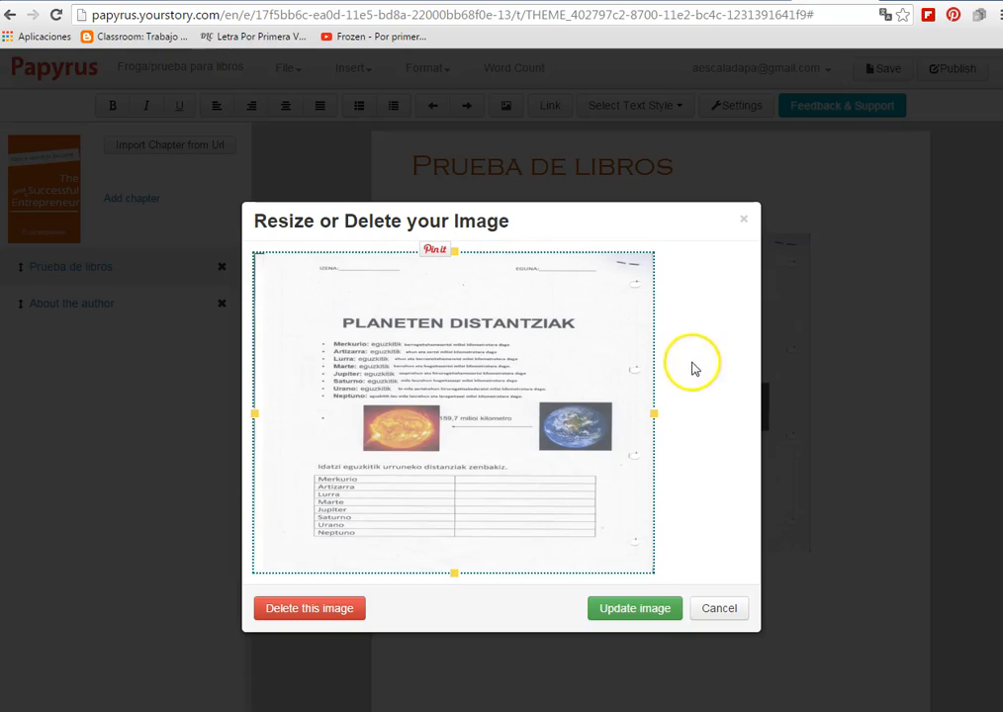
pyautogui.click(732, 610)
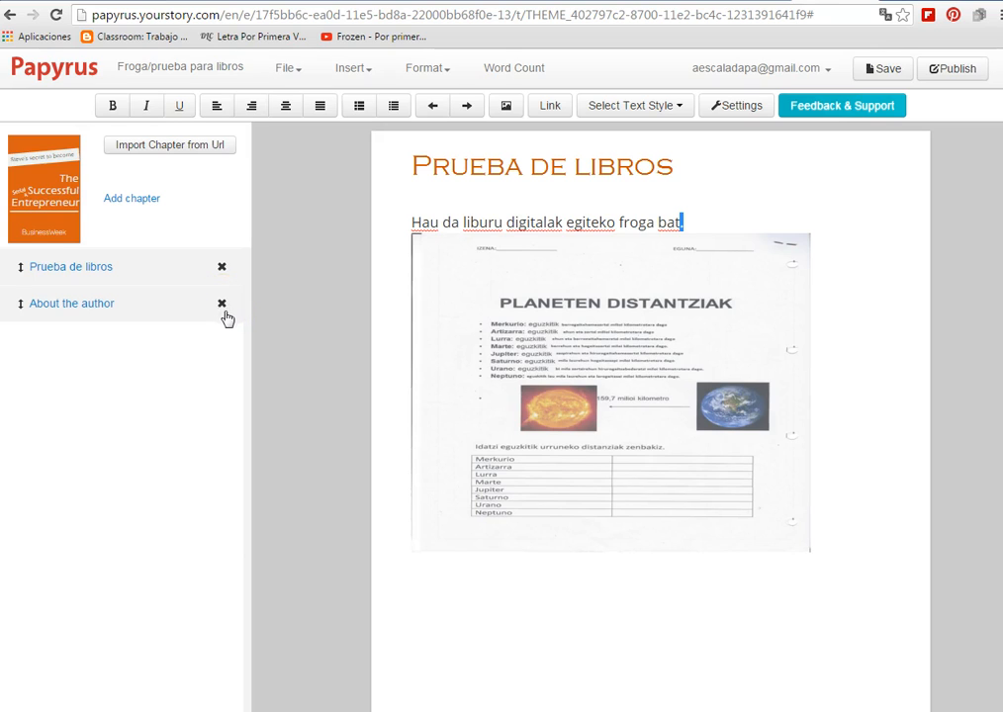
pyautogui.click(888, 69)
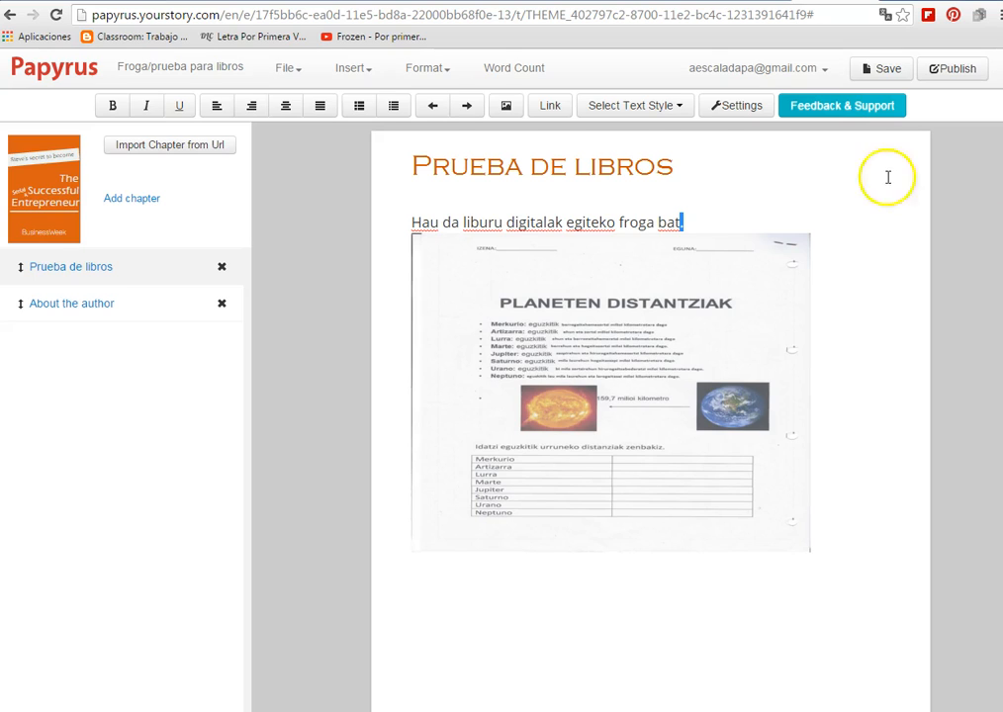
# Open the book's publishing options and set its status to Free
pyautogui.click(954, 69)
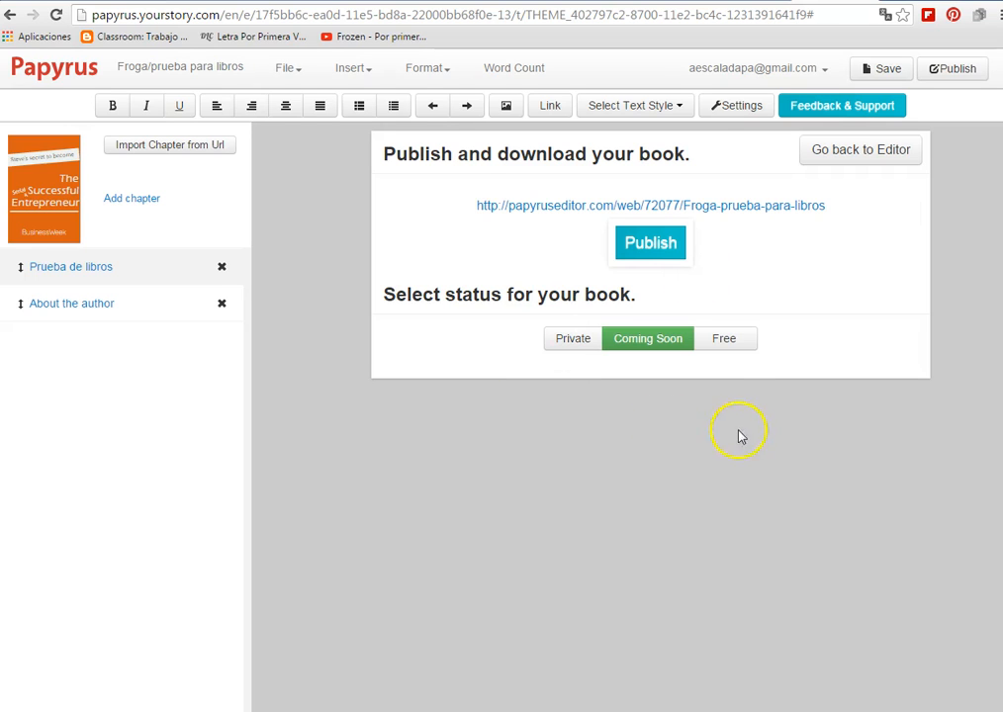
pyautogui.click(738, 345)
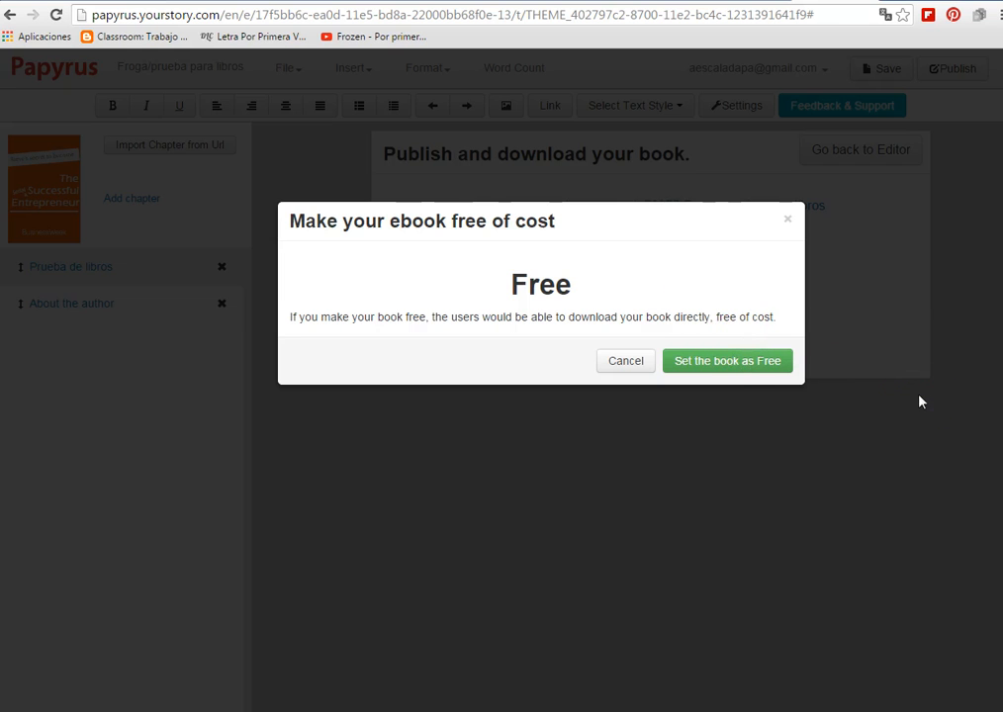
pyautogui.click(737, 361)
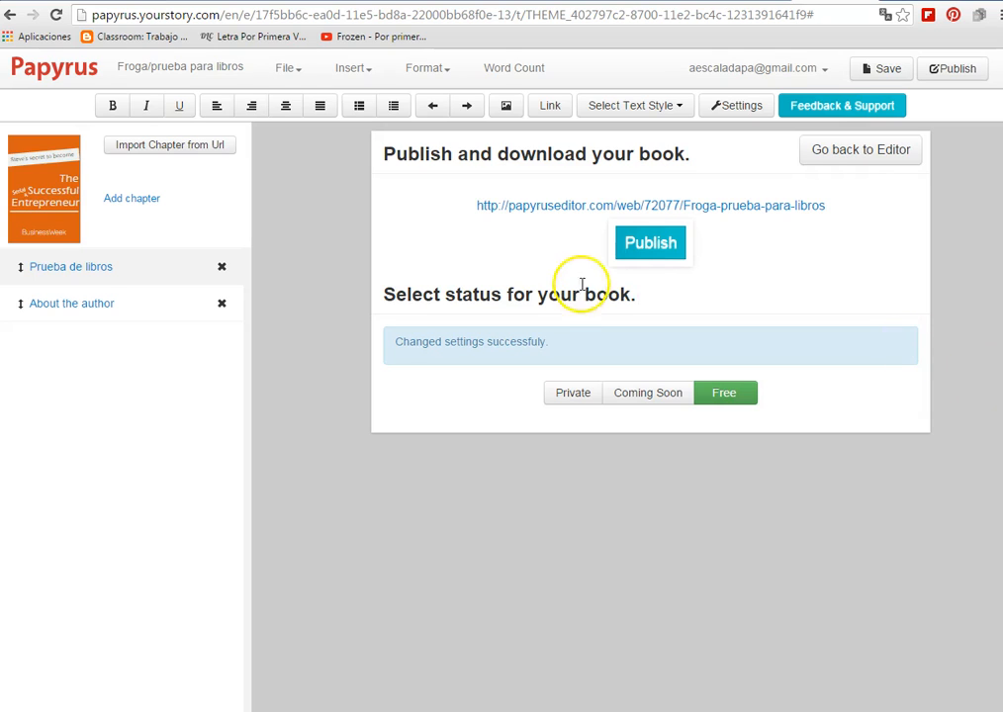
# Publish the book and dismiss the save-in-progress notice
pyautogui.click(648, 247)
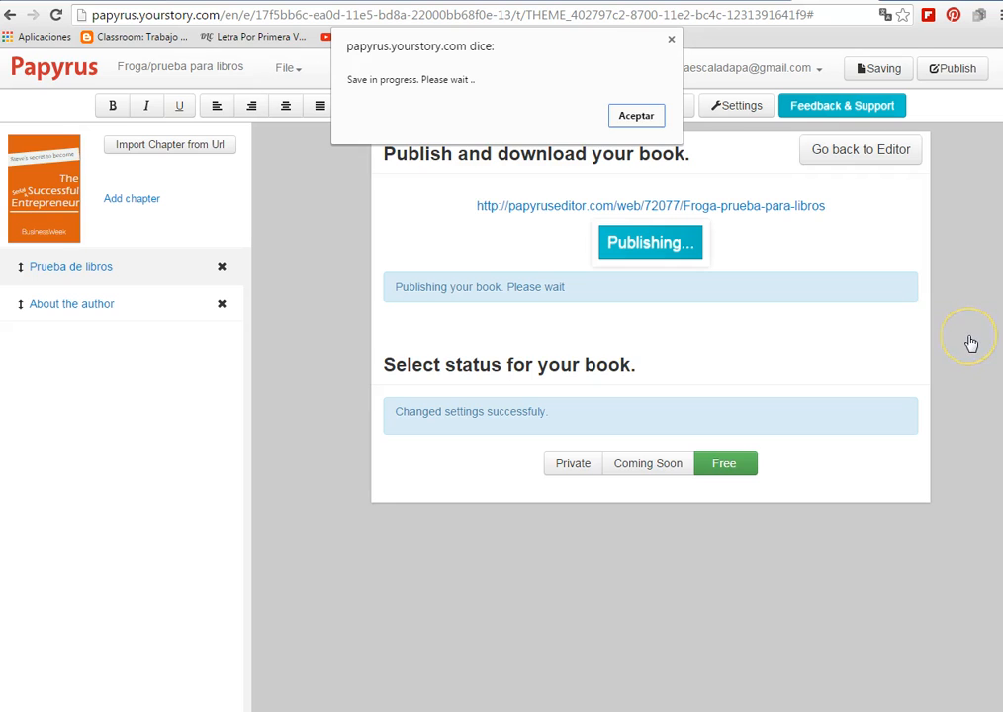
pyautogui.click(636, 115)
pyautogui.moveTo(638, 127)
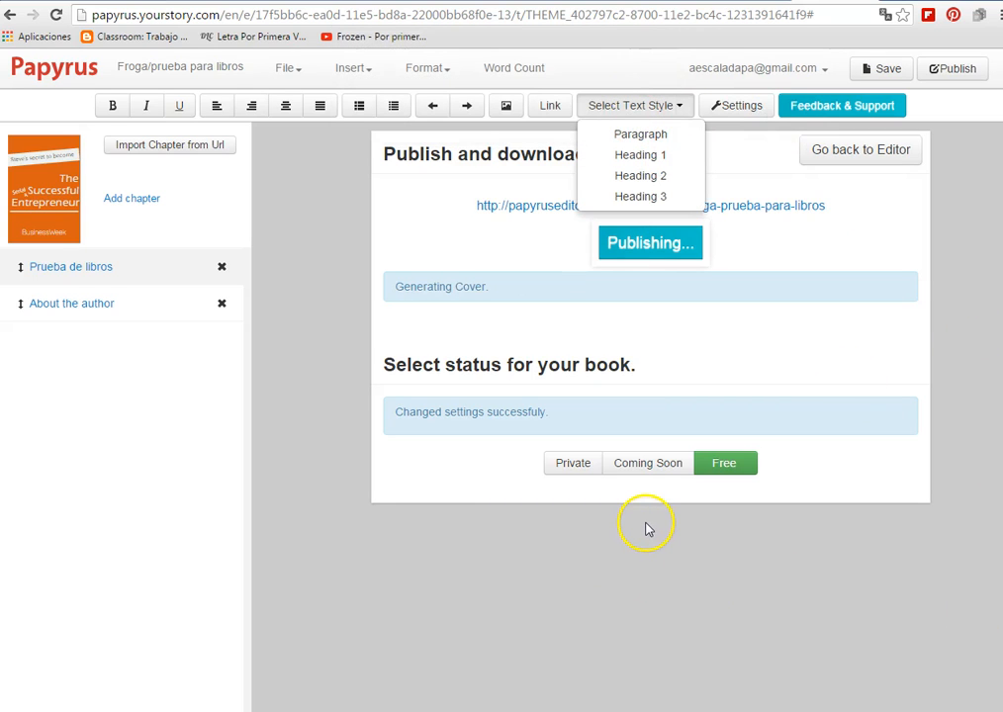
pyautogui.doubleClick(522, 527)
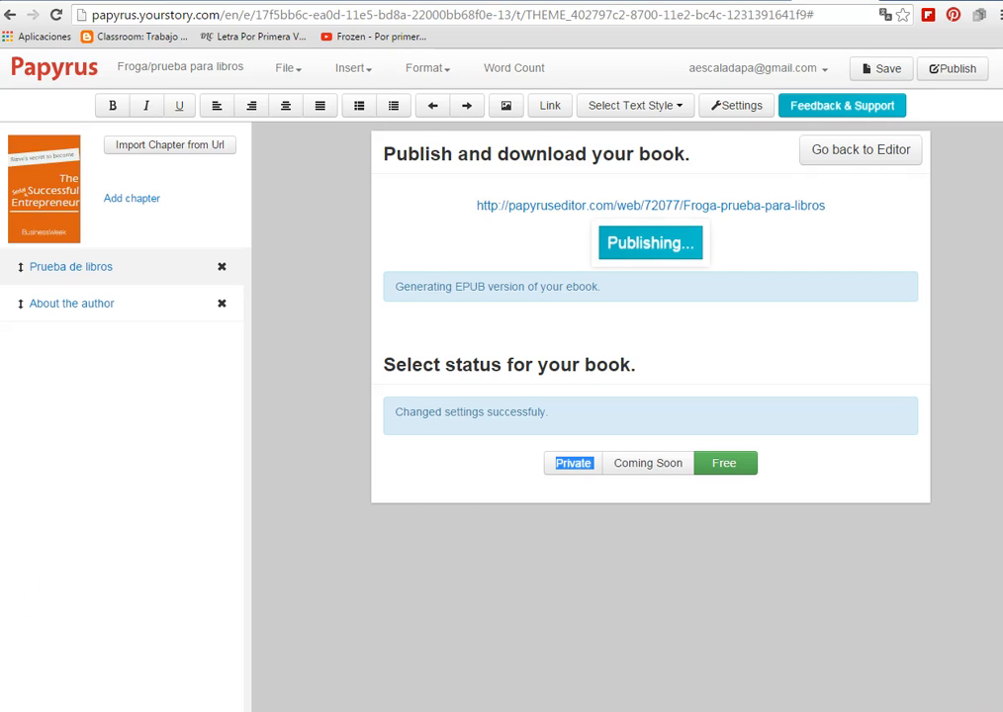
pyautogui.rightClick(997, 704)
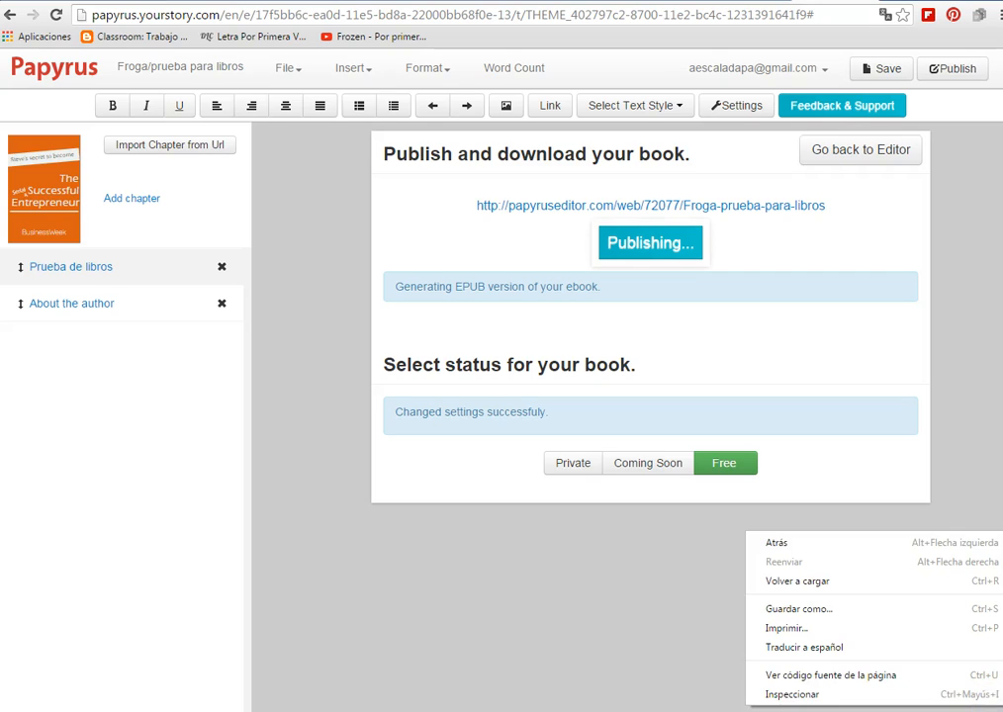
pyautogui.press('Escape')
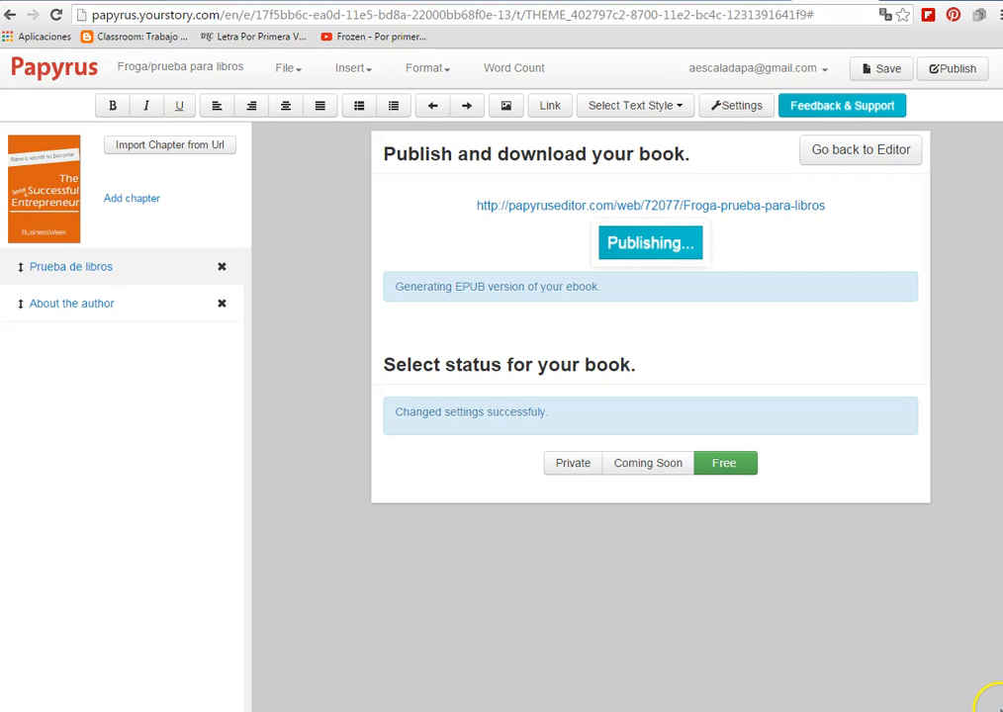
pyautogui.rightClick(939, 656)
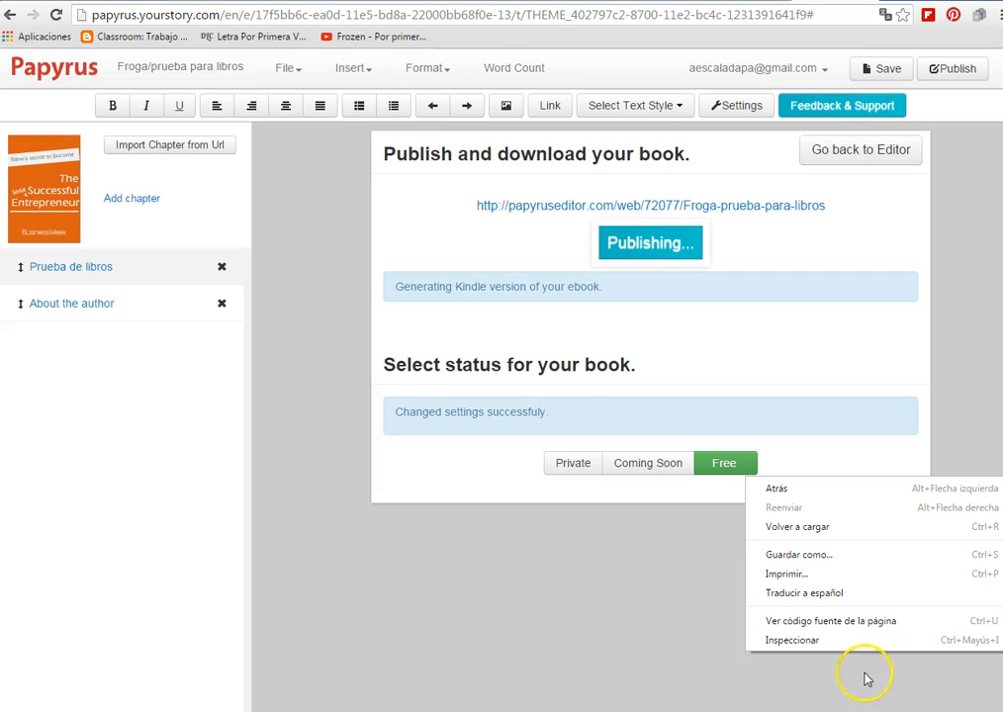
pyautogui.click(517, 643)
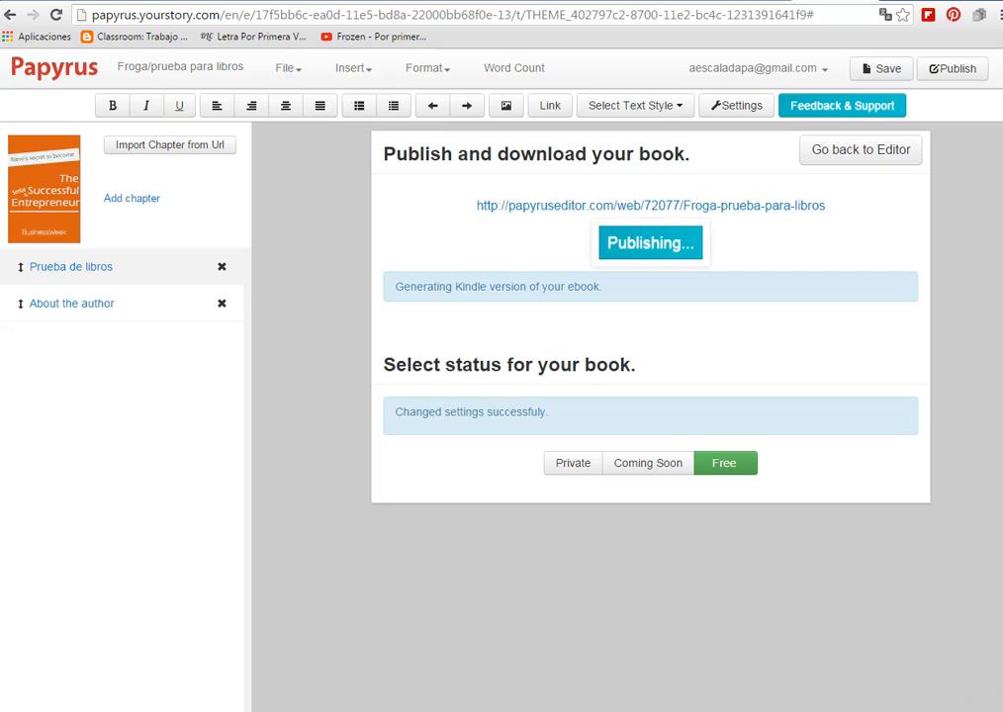
pyautogui.rightClick(985, 696)
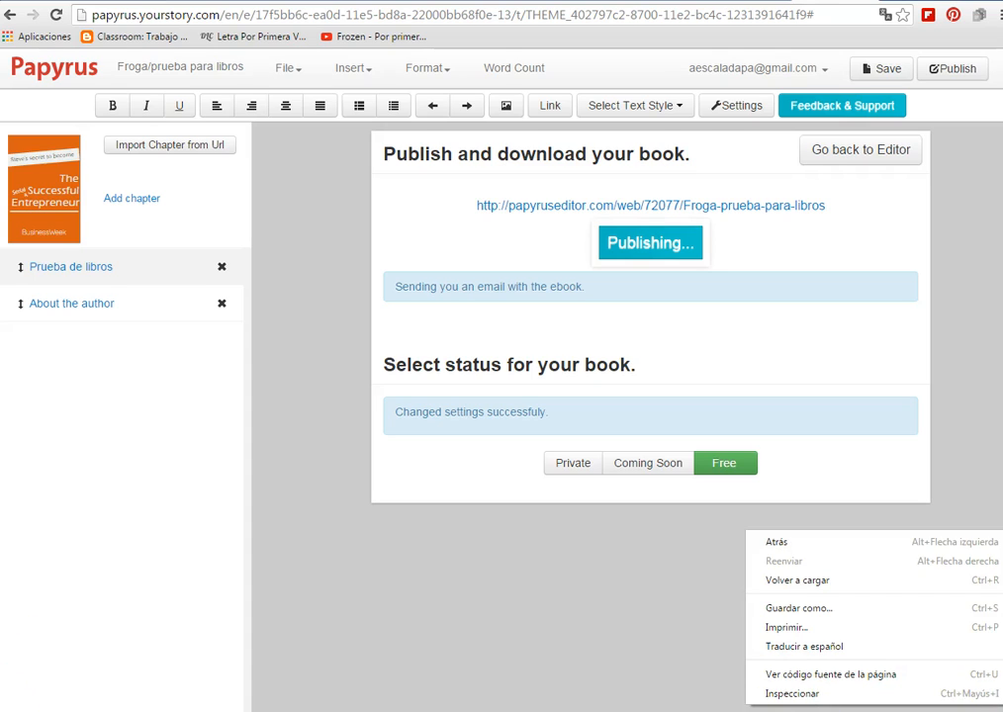
pyautogui.click(24, 689)
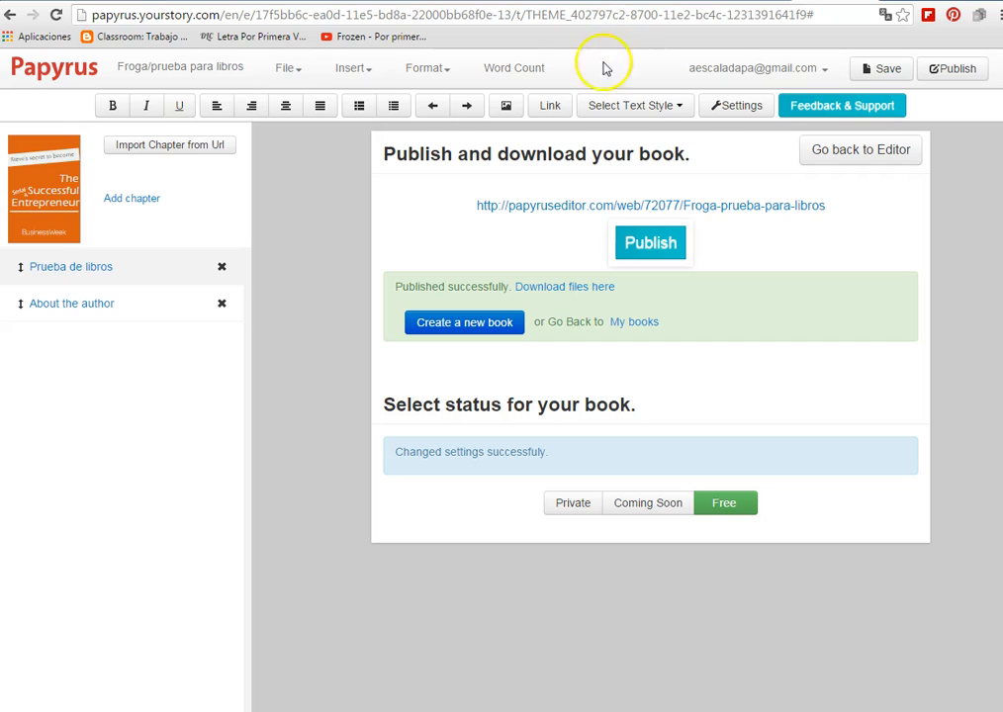
pyautogui.click(593, 106)
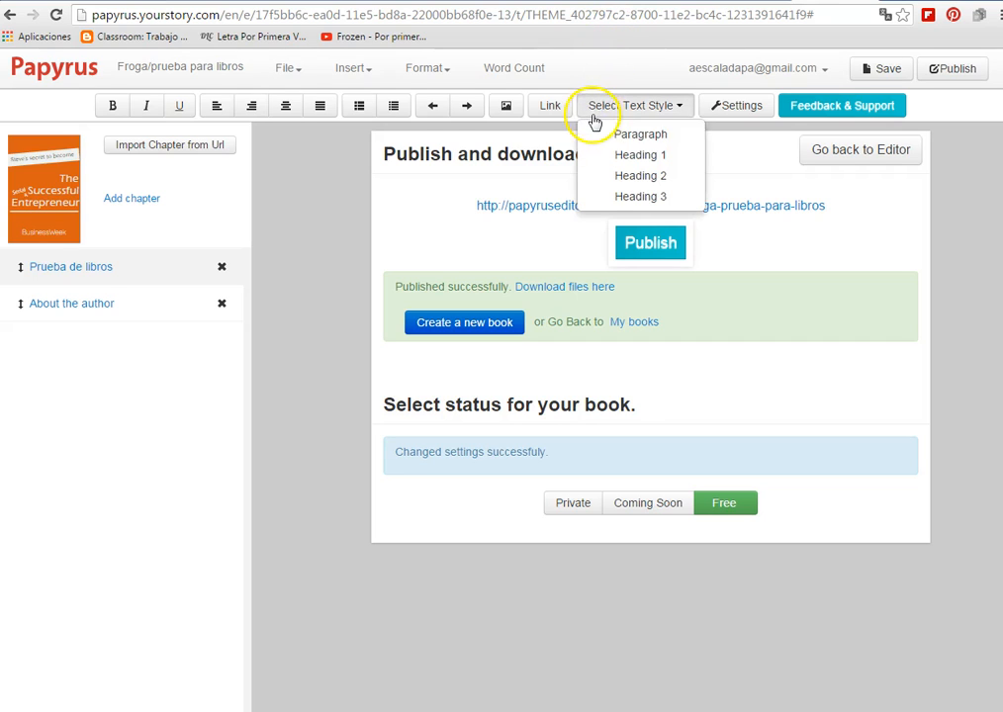
pyautogui.click(895, 190)
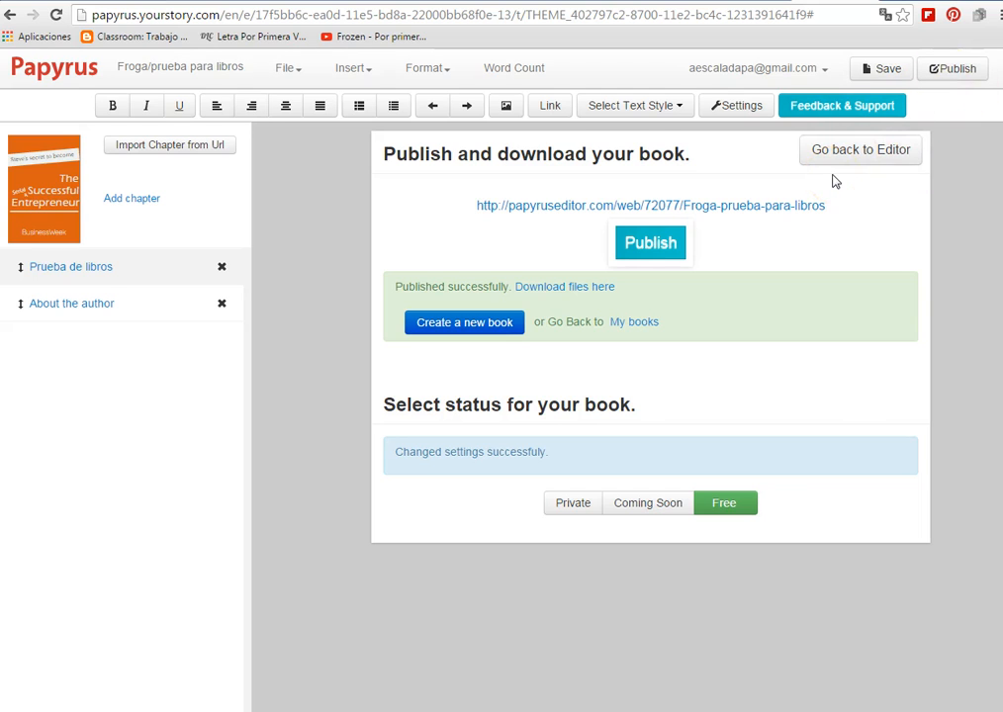
# Save the book again from the editor and leave it for the Papyrus home page
pyautogui.click(866, 154)
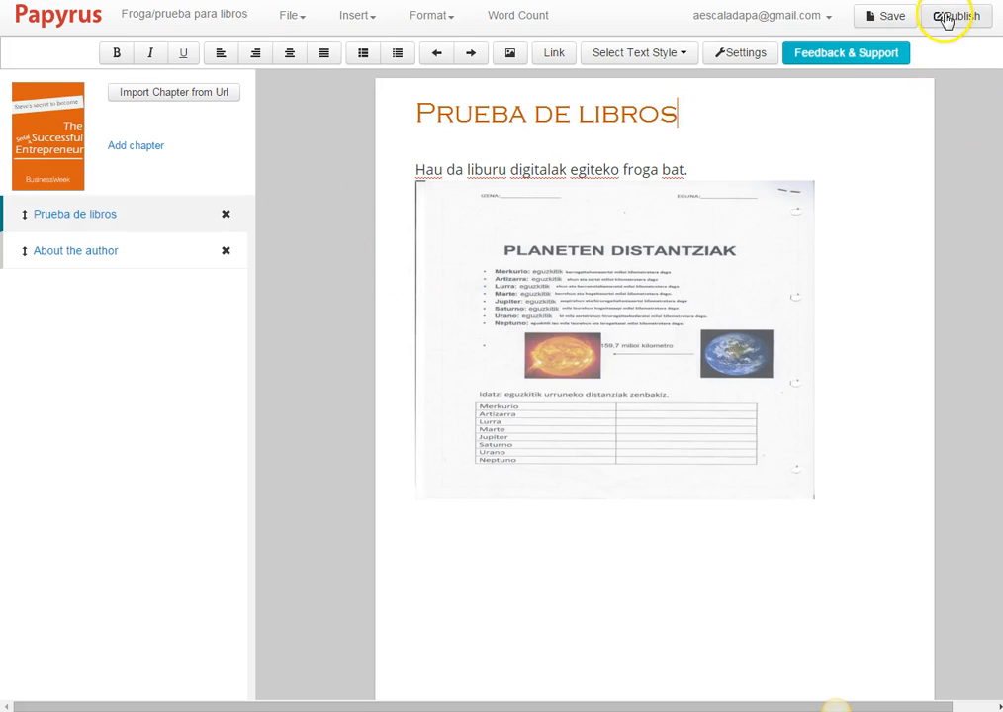
pyautogui.click(892, 21)
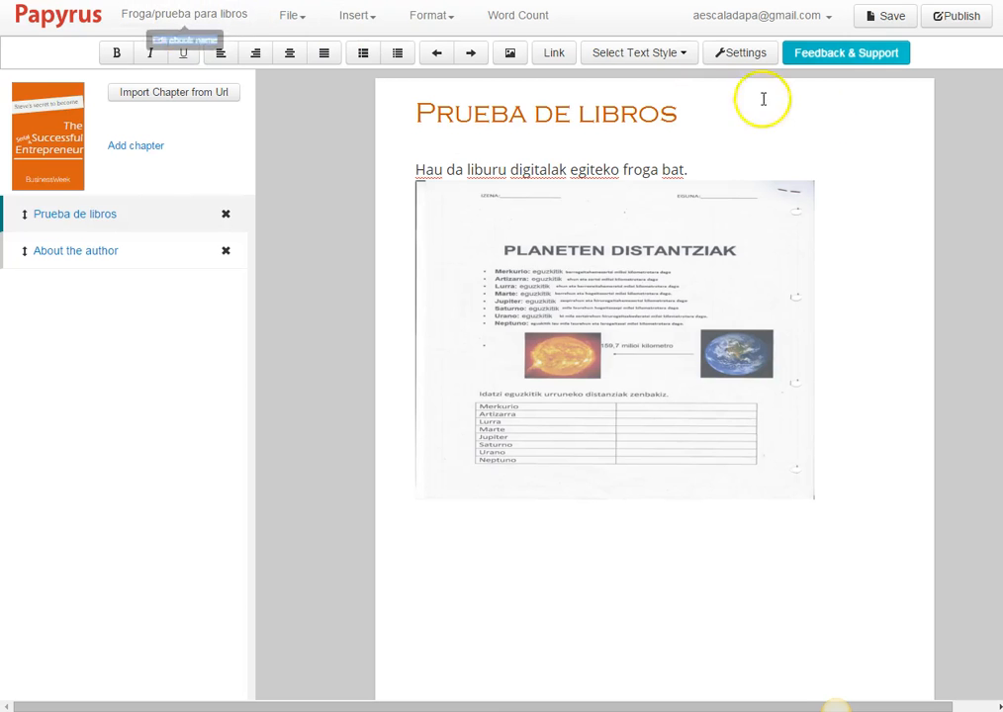
pyautogui.click(57, 17)
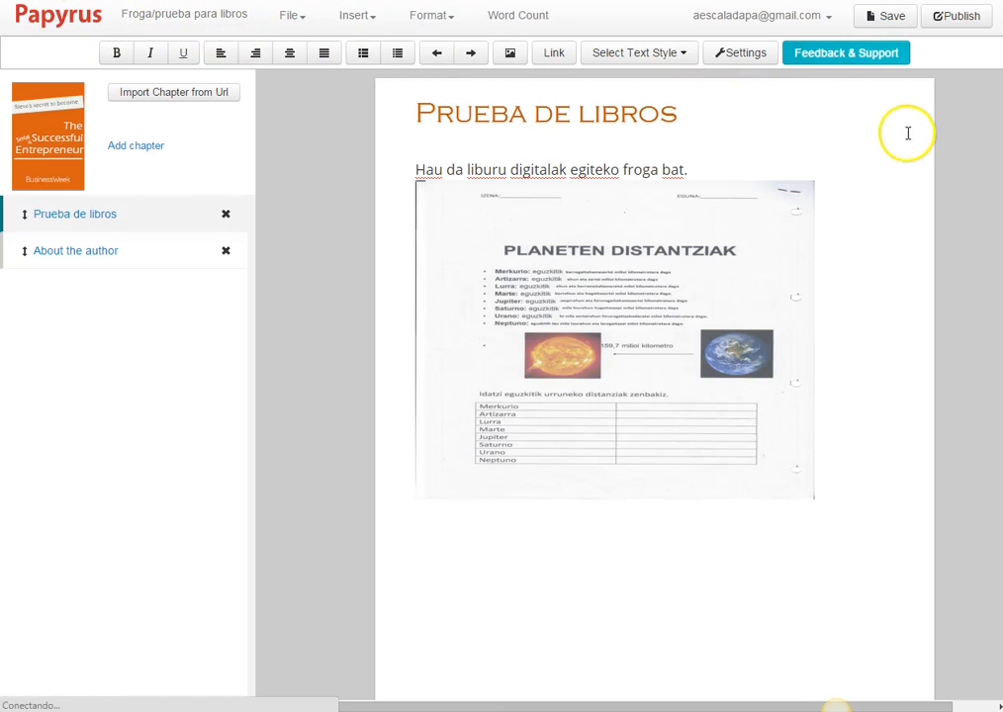